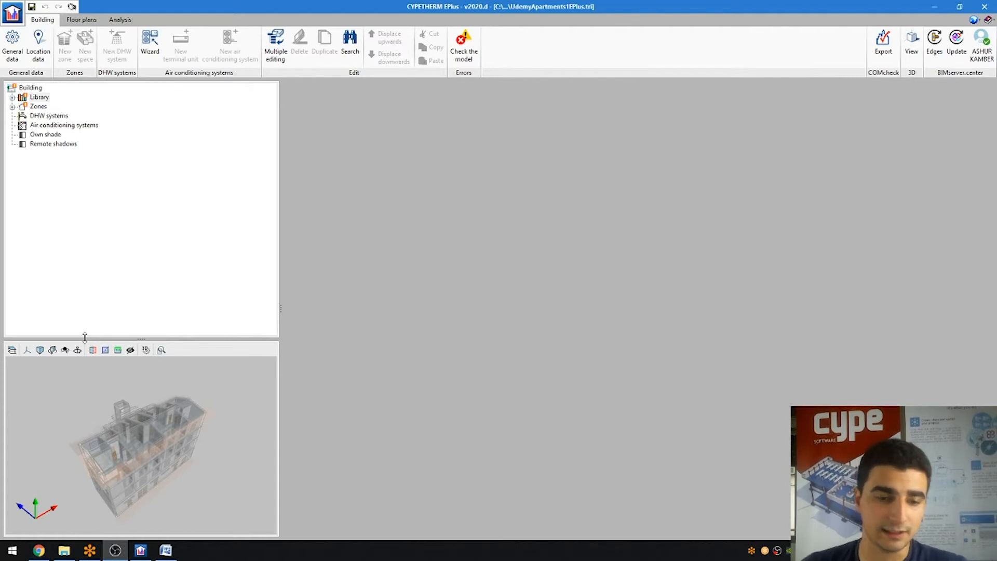
Step: Enlarge the 3D building view by reducing the height of the project tree above it
{"action": "left_click_drag", "start_coordinate": [123, 338], "coordinate": [122, 316]}
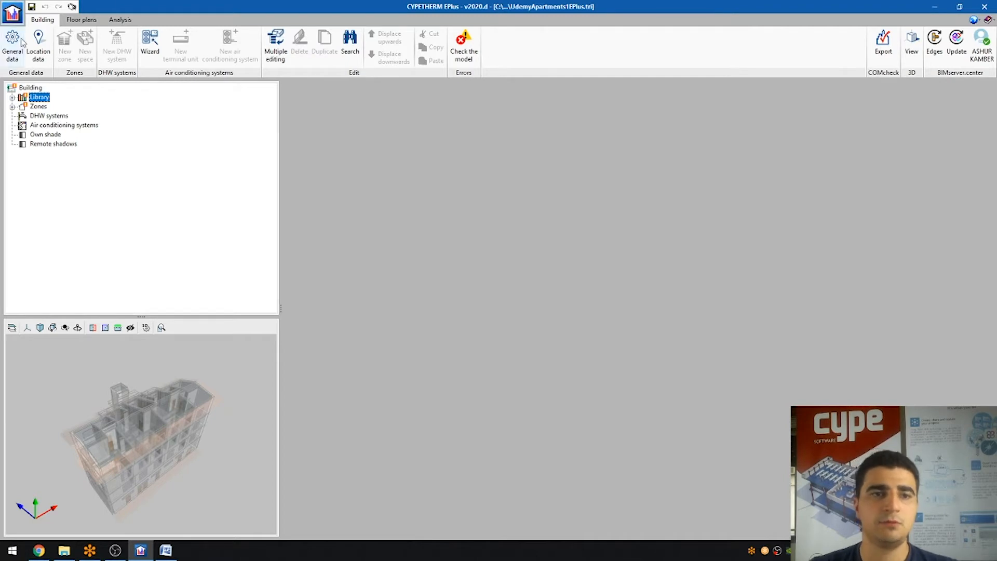
{"action": "left_click", "coordinate": [49, 61]}
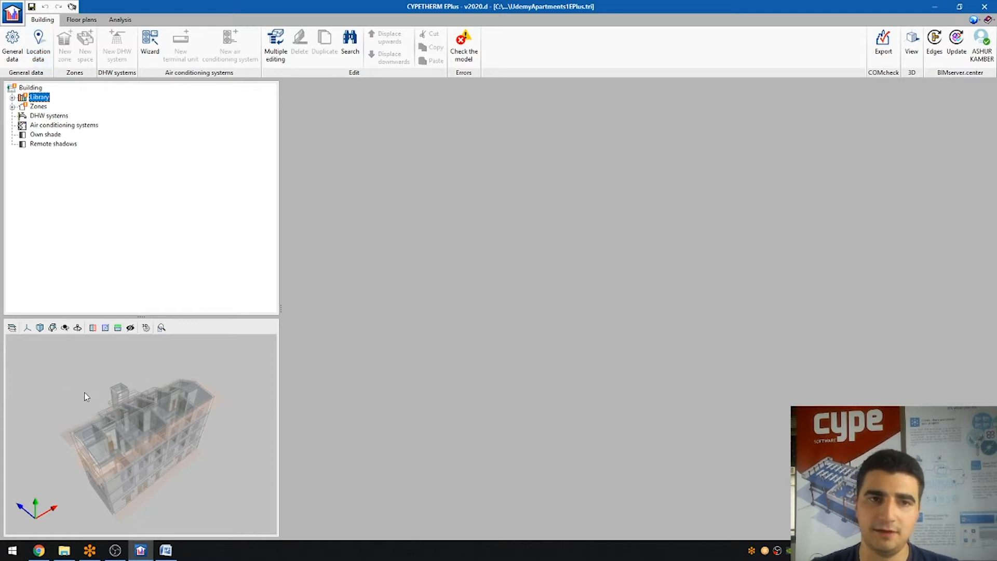
{"action": "left_click_drag", "start_coordinate": [137, 316], "coordinate": [136, 298]}
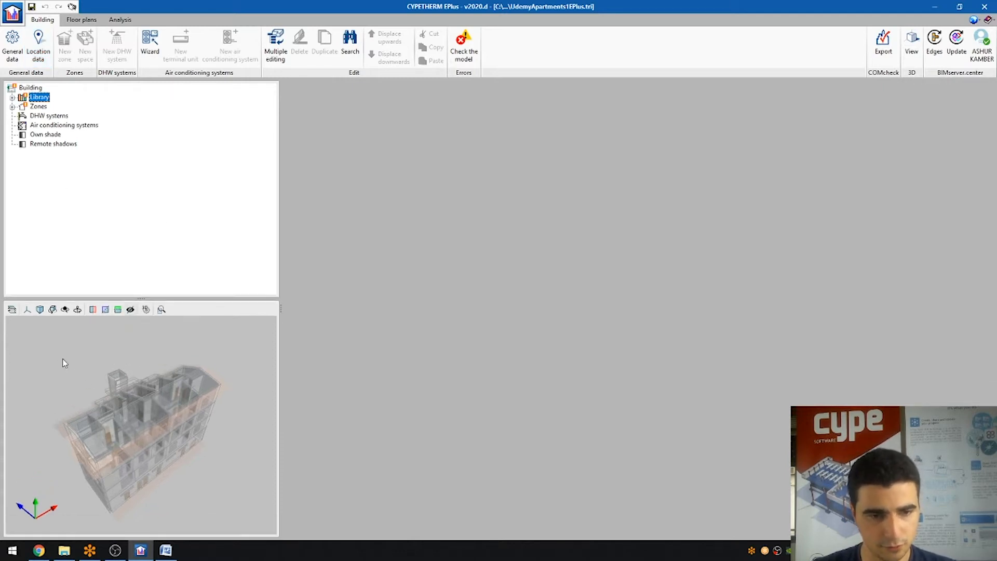
{"action": "mouse_move", "coordinate": [106, 420]}
{"action": "left_mouse_down"}
{"action": "mouse_move", "coordinate": [116, 429]}
{"action": "mouse_move", "coordinate": [134, 416]}
{"action": "mouse_move", "coordinate": [154, 445]}
{"action": "mouse_move", "coordinate": [119, 421]}
{"action": "mouse_move", "coordinate": [81, 432]}
{"action": "mouse_move", "coordinate": [117, 416]}
{"action": "mouse_move", "coordinate": [164, 442]}
{"action": "mouse_move", "coordinate": [176, 434]}
{"action": "mouse_move", "coordinate": [107, 415]}
{"action": "left_mouse_up"}
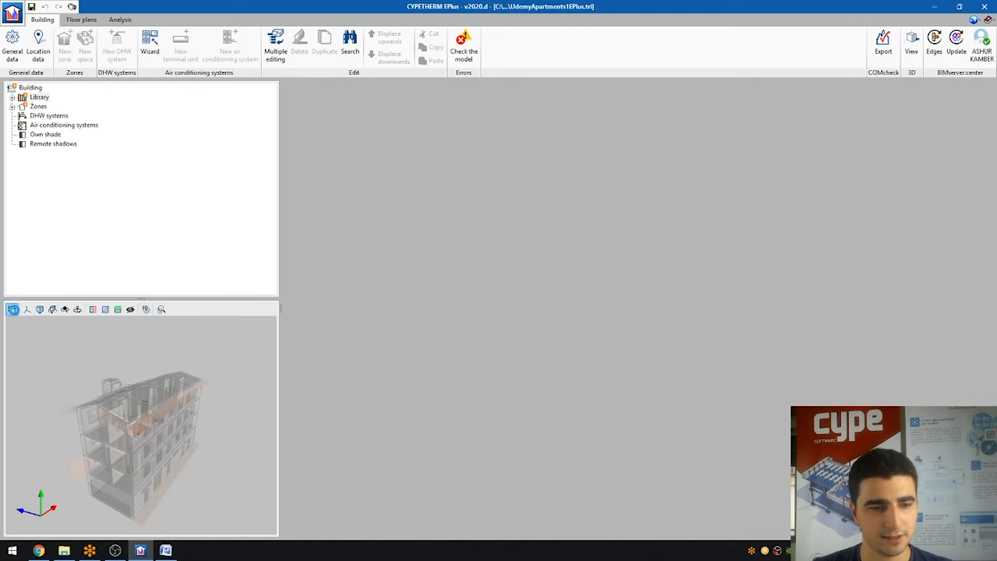
Step: Show the whole BIM model group in the element visibility settings, and arrange that window beside the 3D view
{"action": "left_click", "coordinate": [12, 309]}
{"action": "left_click_drag", "start_coordinate": [482, 65], "coordinate": [514, 51]}
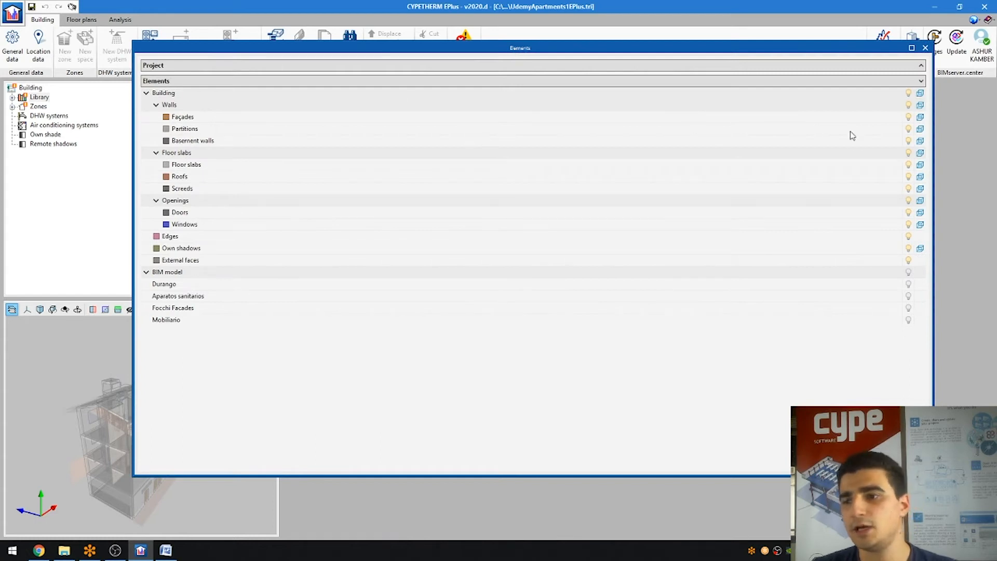
{"action": "left_click", "coordinate": [908, 272]}
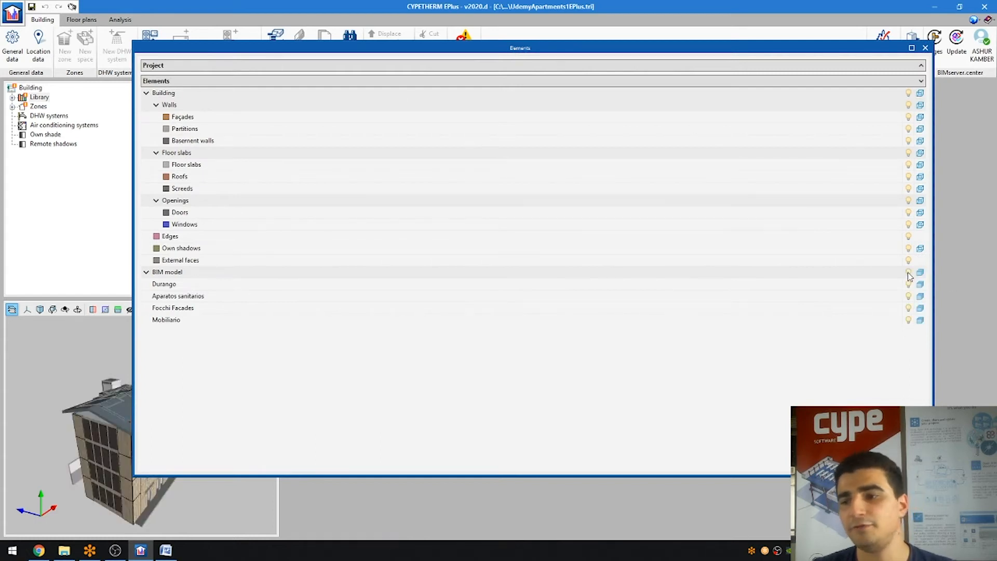
{"action": "left_click_drag", "start_coordinate": [565, 50], "coordinate": [610, 26]}
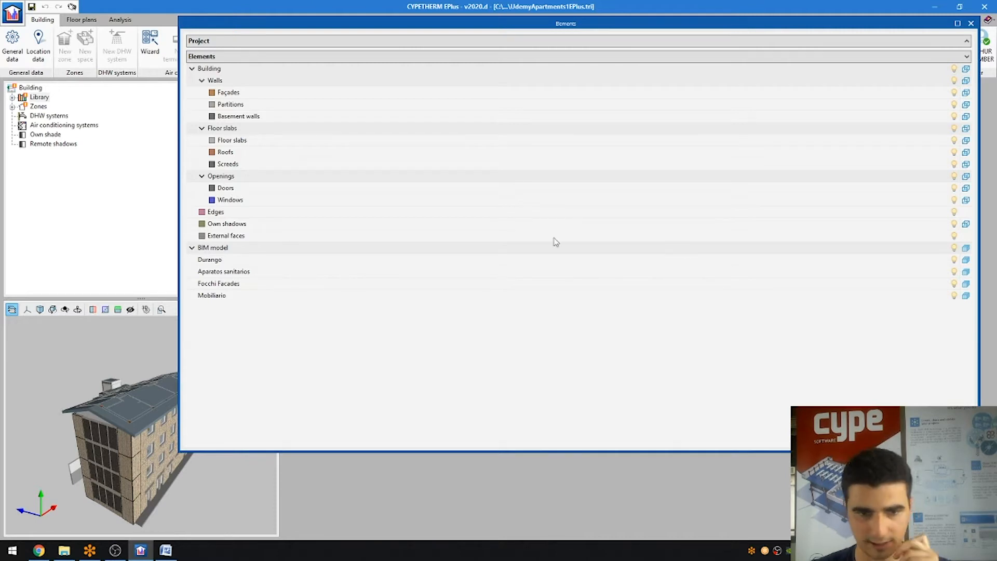
{"action": "left_click_drag", "start_coordinate": [178, 182], "coordinate": [367, 187]}
{"action": "left_click_drag", "start_coordinate": [364, 453], "coordinate": [282, 533]}
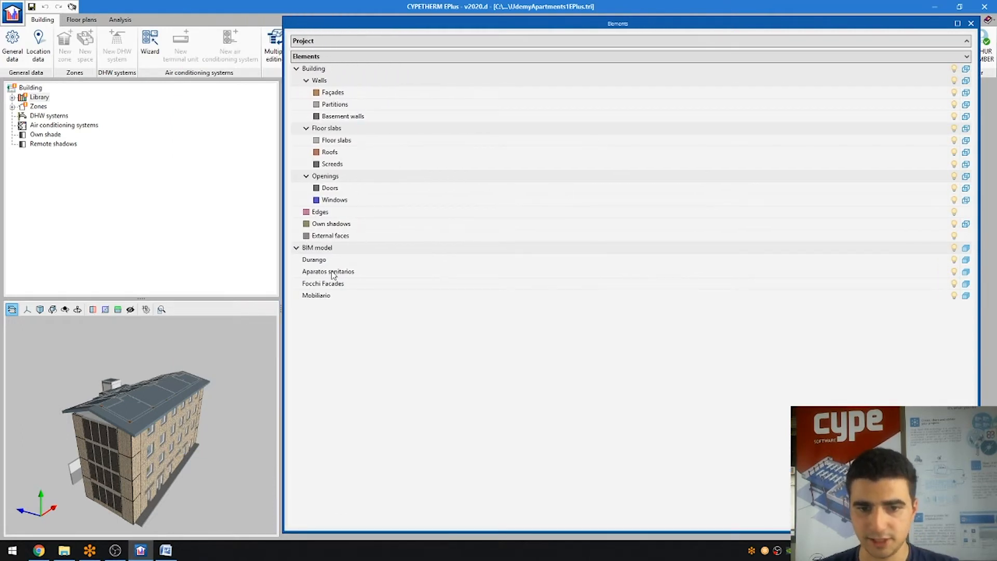
Step: Display the Durango BIM model as wireframe and as transparent, and hide it to inspect the façade
{"action": "left_click", "coordinate": [966, 260]}
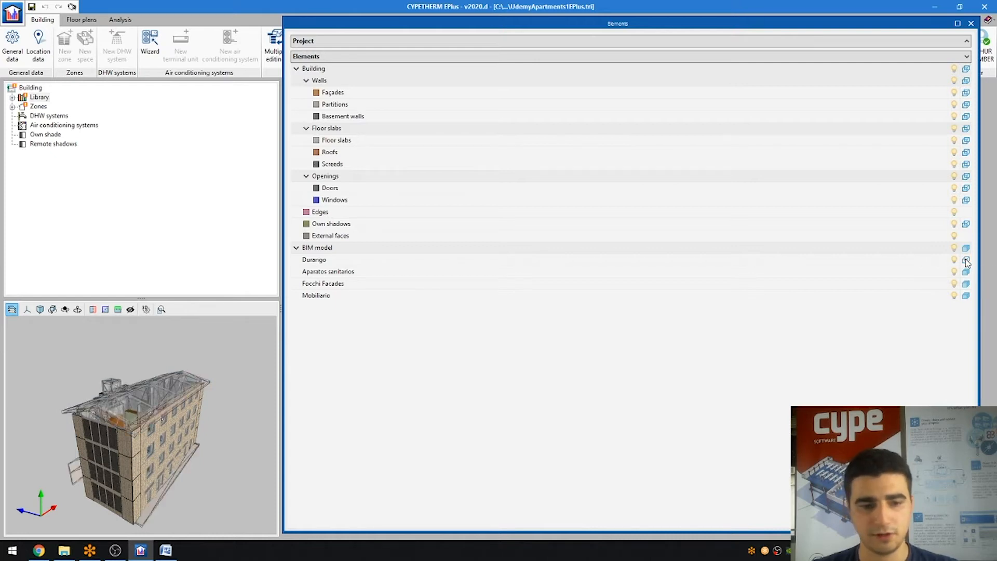
{"action": "left_click", "coordinate": [966, 261]}
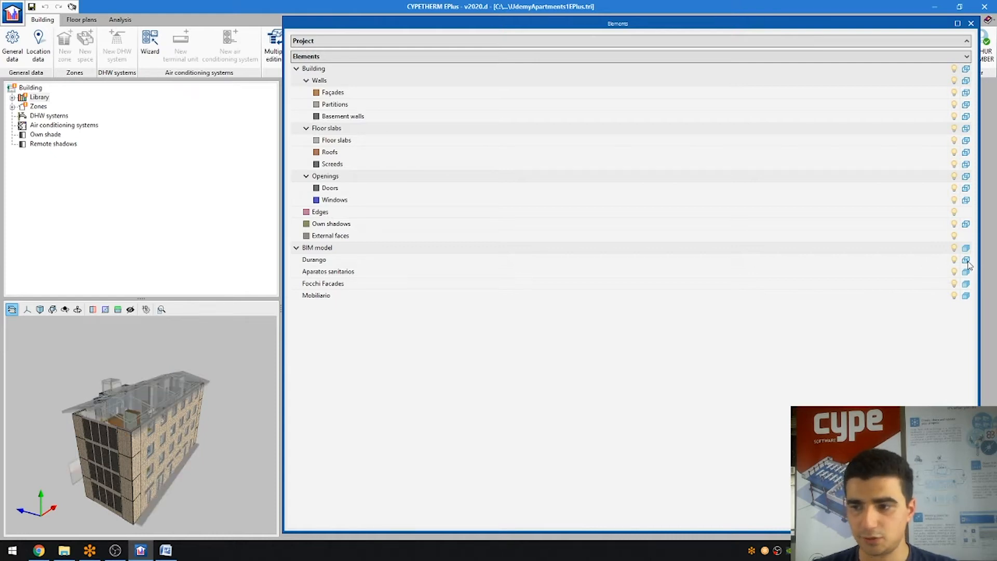
{"action": "left_click", "coordinate": [955, 261]}
{"action": "mouse_move", "coordinate": [144, 425]}
{"action": "left_mouse_down"}
{"action": "mouse_move", "coordinate": [165, 436]}
{"action": "mouse_move", "coordinate": [145, 449]}
{"action": "mouse_move", "coordinate": [128, 414]}
{"action": "mouse_move", "coordinate": [162, 429]}
{"action": "left_mouse_up"}
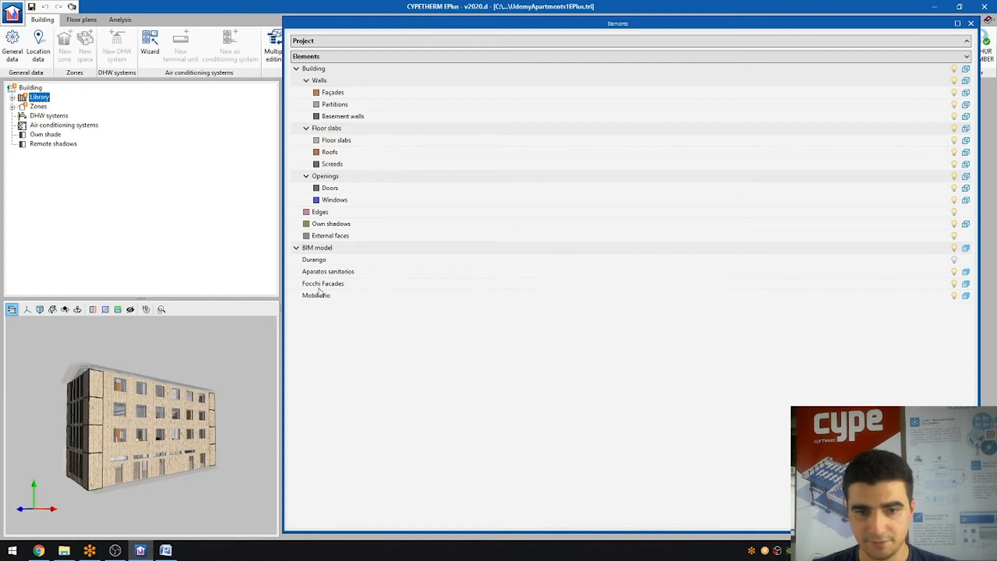
Step: Hide the Focchi Facades model to look at the building's interior, and show it again
{"action": "left_click", "coordinate": [954, 284]}
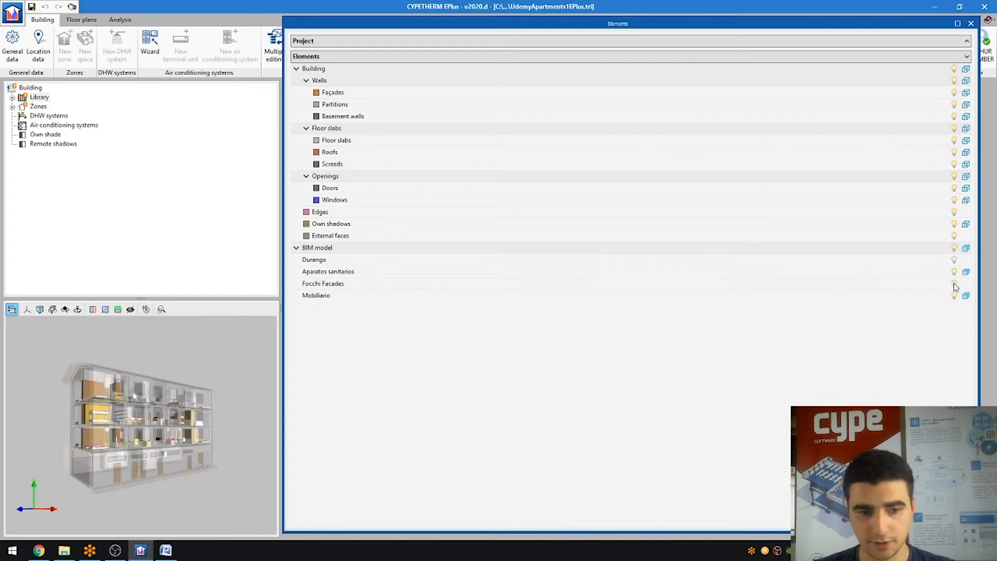
{"action": "mouse_move", "coordinate": [165, 387]}
{"action": "left_mouse_down"}
{"action": "mouse_move", "coordinate": [165, 402]}
{"action": "mouse_move", "coordinate": [184, 401]}
{"action": "mouse_move", "coordinate": [175, 402]}
{"action": "left_mouse_up"}
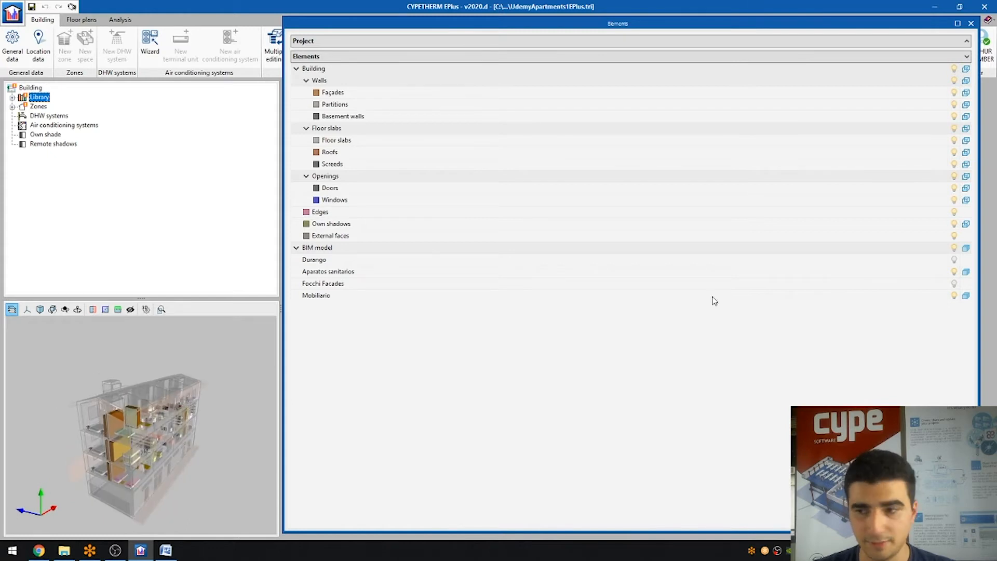
{"action": "left_click", "coordinate": [954, 284]}
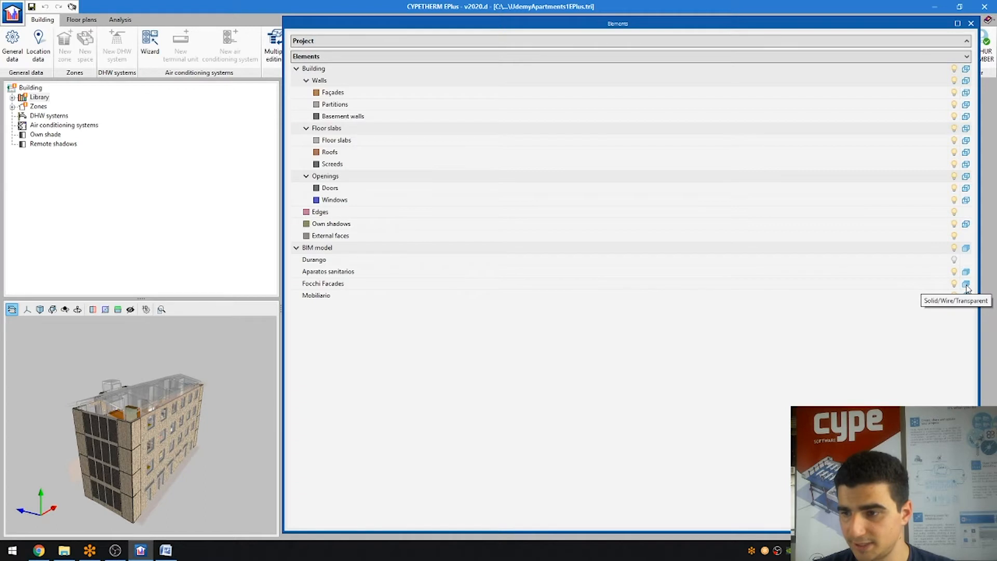
Step: Cycle the Focchi Facades model through wireframe, transparent and solid display, ending on solid
{"action": "left_click", "coordinate": [966, 285]}
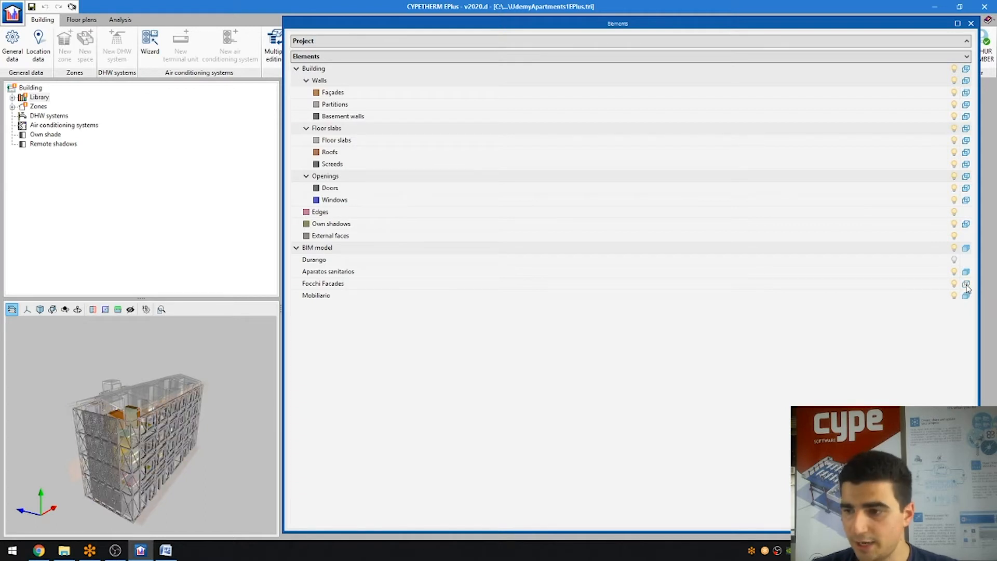
{"action": "left_click", "coordinate": [966, 285]}
{"action": "left_click", "coordinate": [966, 285]}
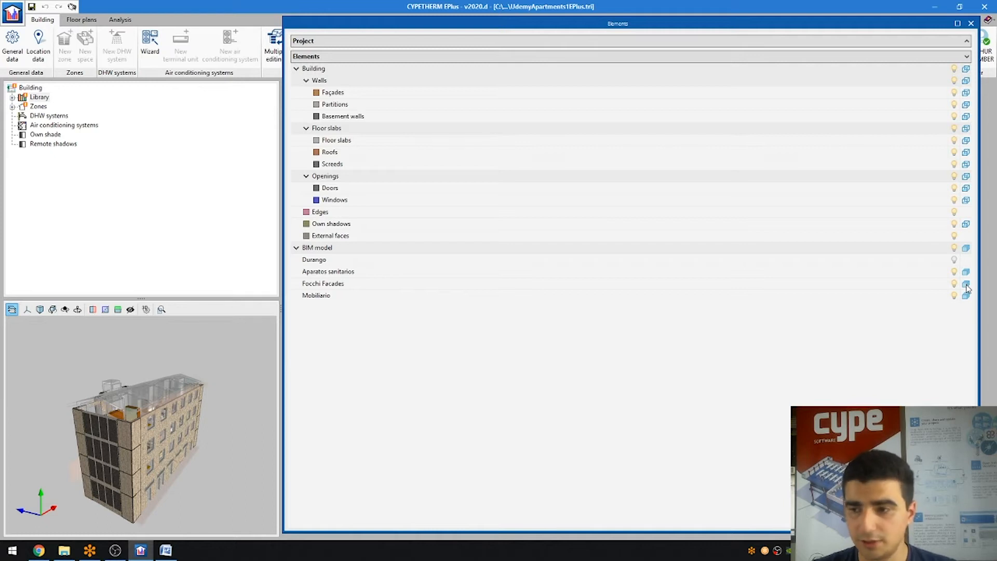
{"action": "left_click", "coordinate": [967, 285]}
{"action": "left_click_drag", "start_coordinate": [145, 420], "coordinate": [117, 414]}
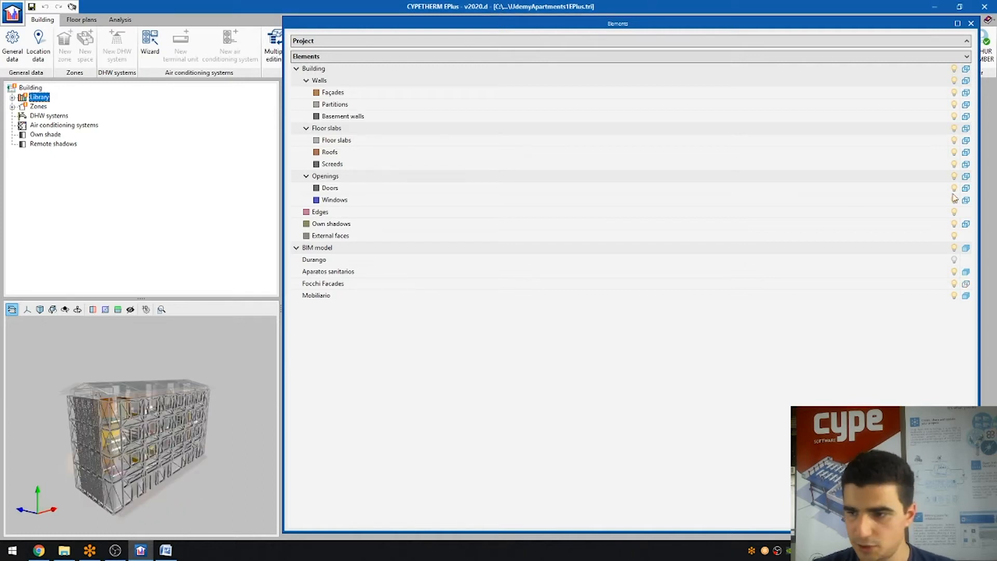
{"action": "left_click", "coordinate": [966, 285]}
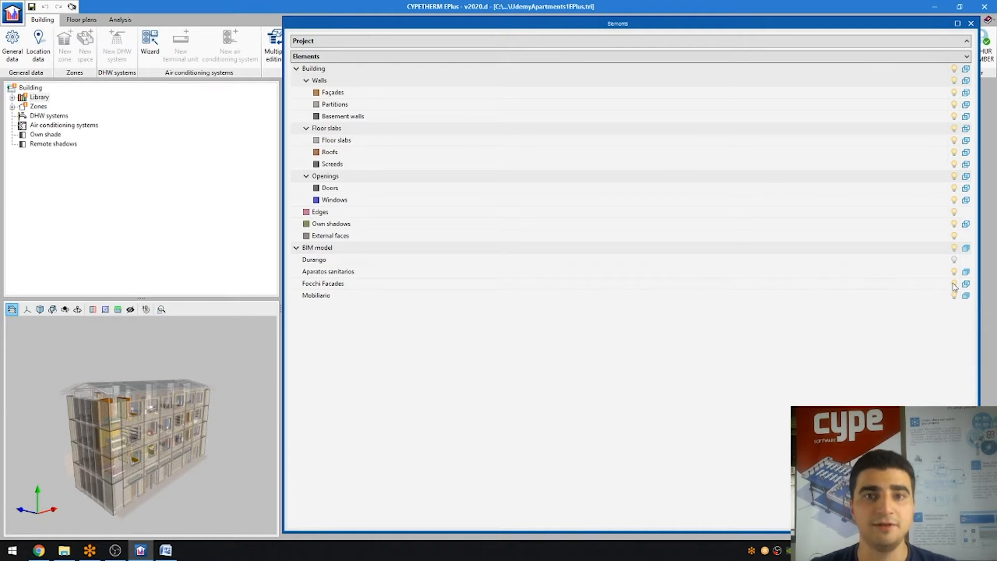
{"action": "left_click", "coordinate": [966, 288]}
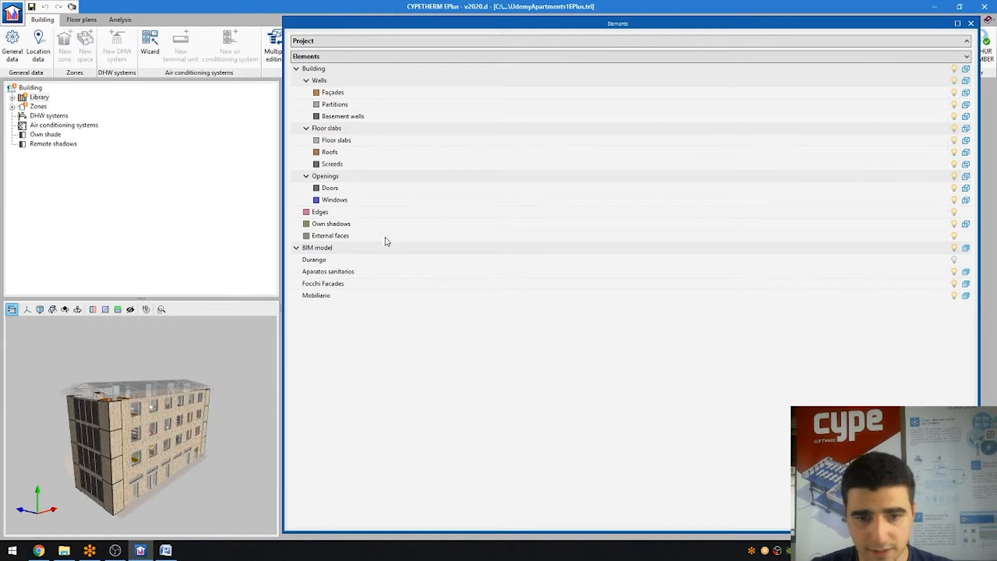
Step: Collapse the Walls, Floor slabs and Openings groups, and hide the entire BIM model group
{"action": "left_click", "coordinate": [306, 81]}
{"action": "left_click", "coordinate": [306, 92]}
{"action": "left_click", "coordinate": [306, 105]}
{"action": "left_click_drag", "start_coordinate": [115, 433], "coordinate": [154, 456]}
{"action": "left_click", "coordinate": [954, 153]}
{"action": "left_click_drag", "start_coordinate": [133, 416], "coordinate": [115, 457]}
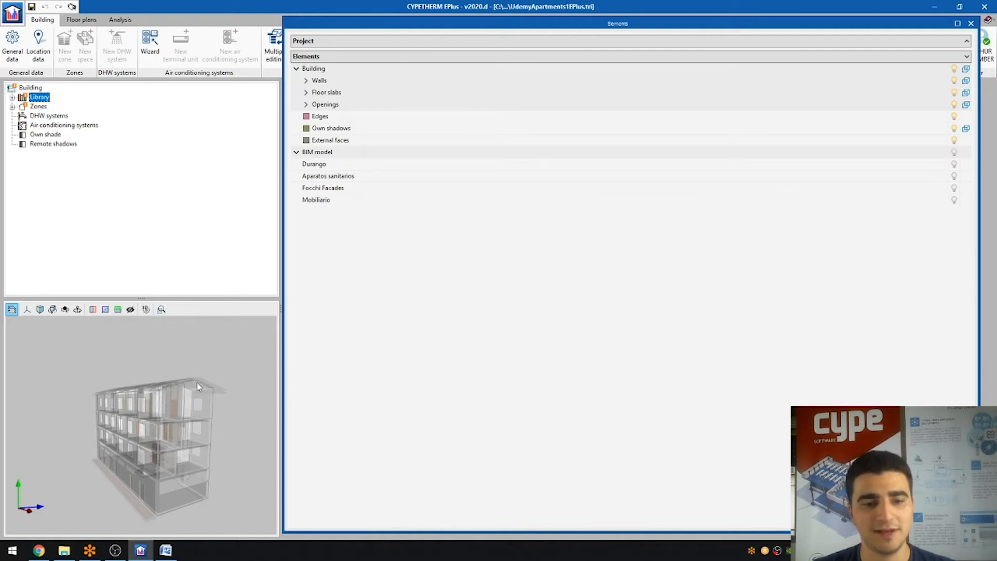
{"action": "left_click_drag", "start_coordinate": [177, 394], "coordinate": [139, 426]}
Step: Expand the building element groups and the project floors to review their entries, and close the visibility settings
{"action": "left_click", "coordinate": [306, 81]}
{"action": "left_click", "coordinate": [306, 128]}
{"action": "left_click", "coordinate": [305, 177]}
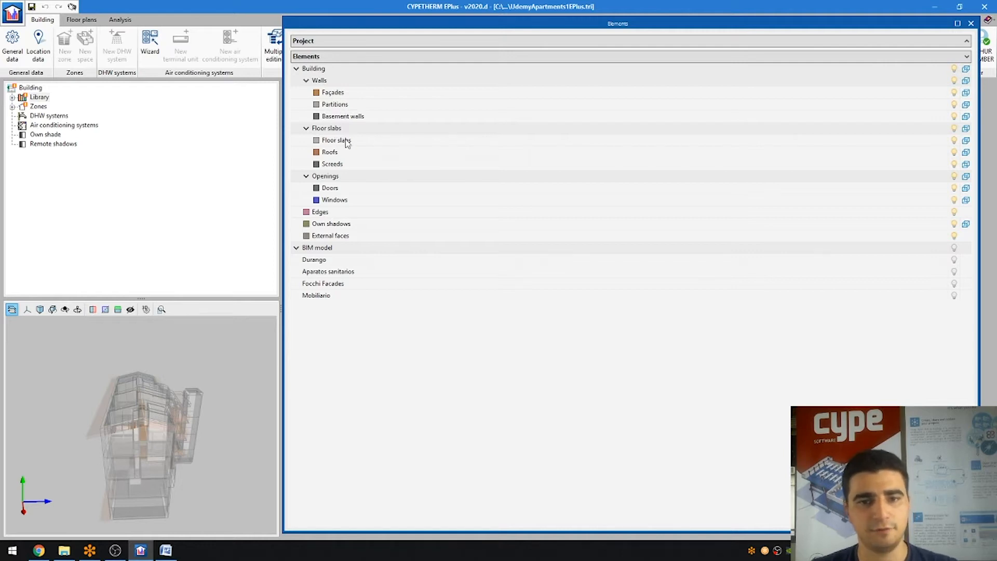
{"action": "left_click", "coordinate": [966, 41]}
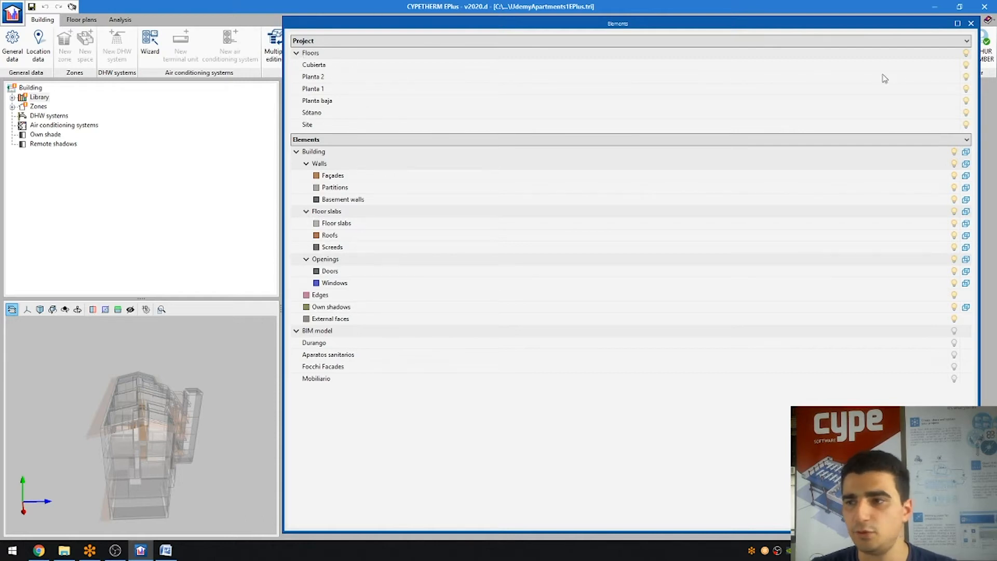
{"action": "left_click", "coordinate": [966, 78]}
{"action": "left_click", "coordinate": [297, 53]}
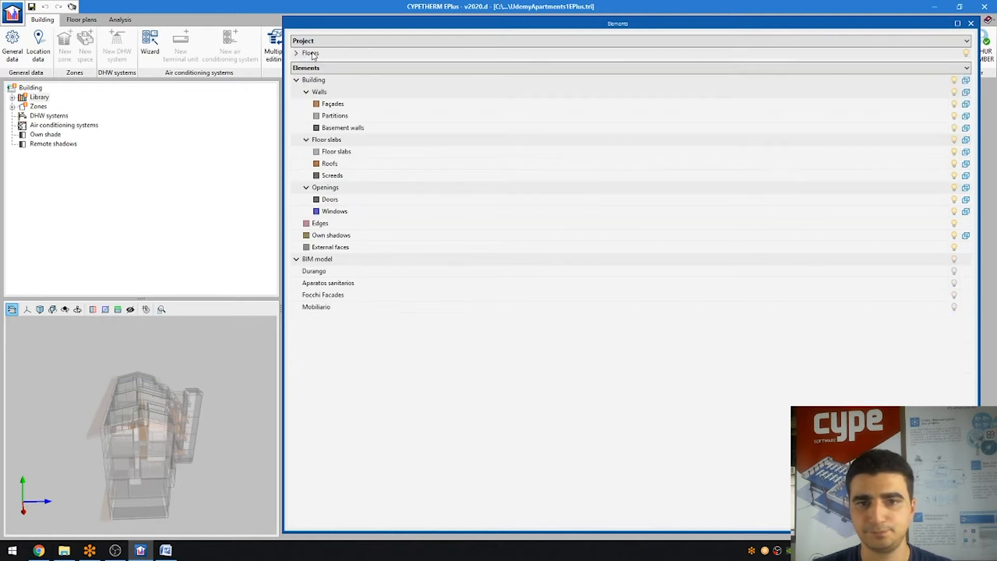
{"action": "left_click", "coordinate": [971, 24]}
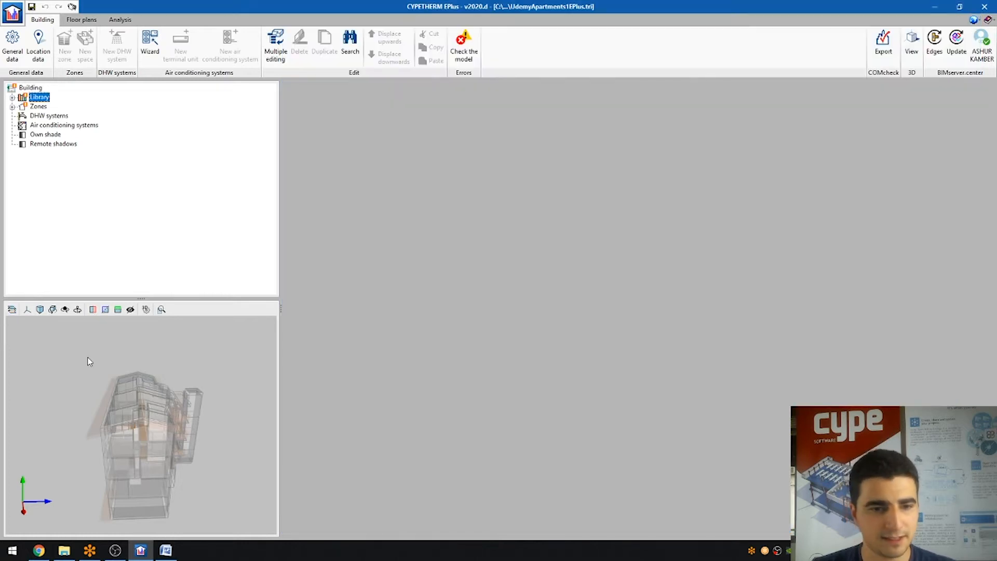
Step: Set a predefined elevation view of the building and compare the isometric and perspective projections from several angles
{"action": "left_click", "coordinate": [24, 310]}
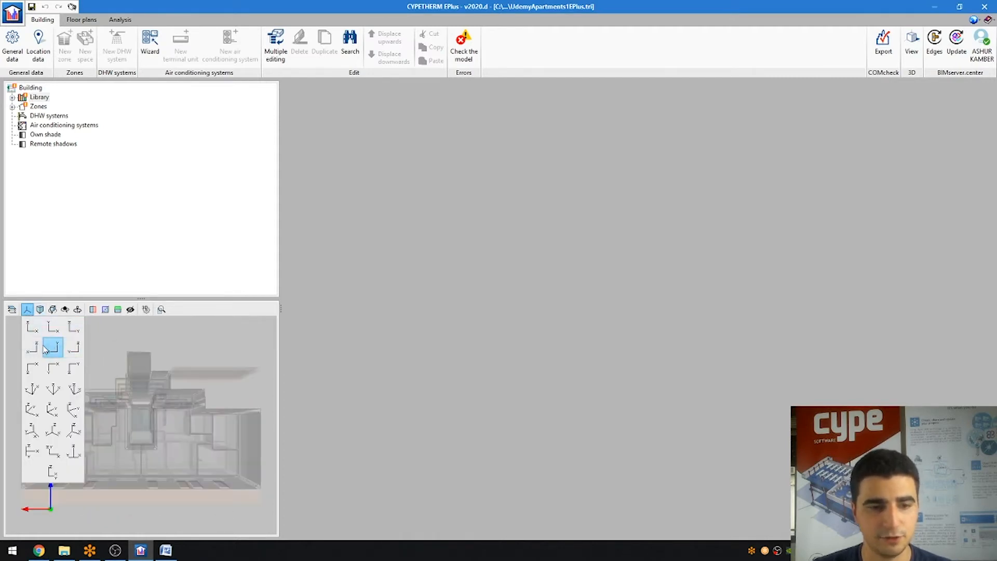
{"action": "left_click", "coordinate": [33, 325]}
{"action": "left_click", "coordinate": [40, 311]}
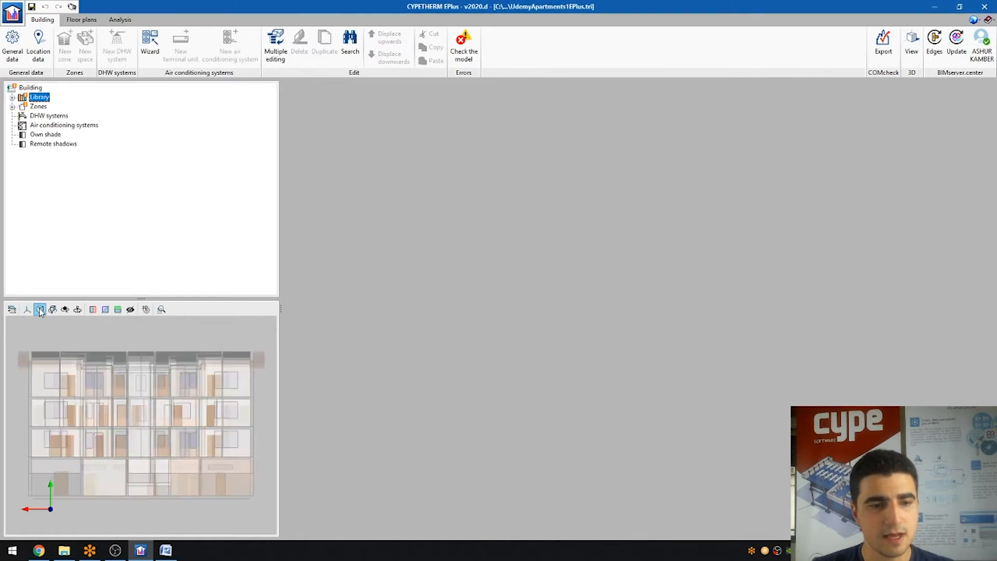
{"action": "left_click", "coordinate": [40, 311]}
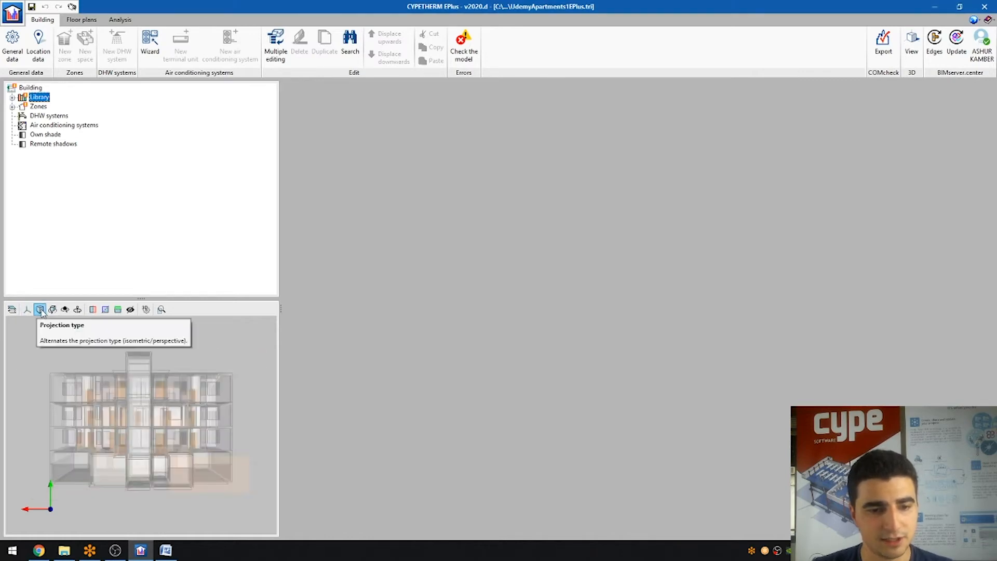
{"action": "left_click", "coordinate": [40, 311]}
{"action": "left_click_drag", "start_coordinate": [75, 372], "coordinate": [97, 372]}
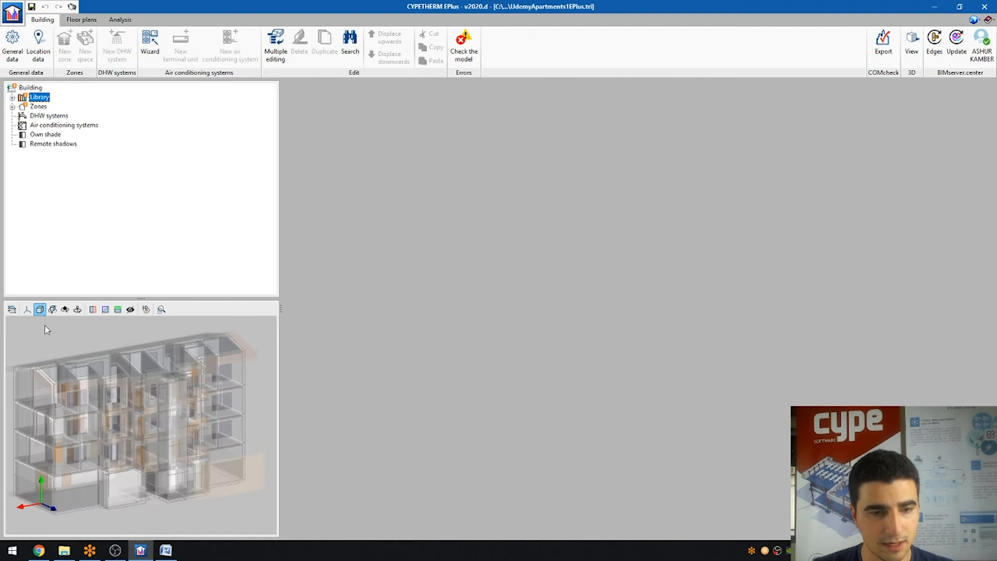
{"action": "left_click", "coordinate": [40, 312]}
{"action": "left_click", "coordinate": [40, 311]}
{"action": "left_click", "coordinate": [40, 310]}
{"action": "left_click", "coordinate": [40, 310]}
{"action": "left_click_drag", "start_coordinate": [112, 423], "coordinate": [136, 419]}
Step: Try the 3D view's additional navigation modes on the building and further enlarge the 3D view area
{"action": "left_click", "coordinate": [52, 310]}
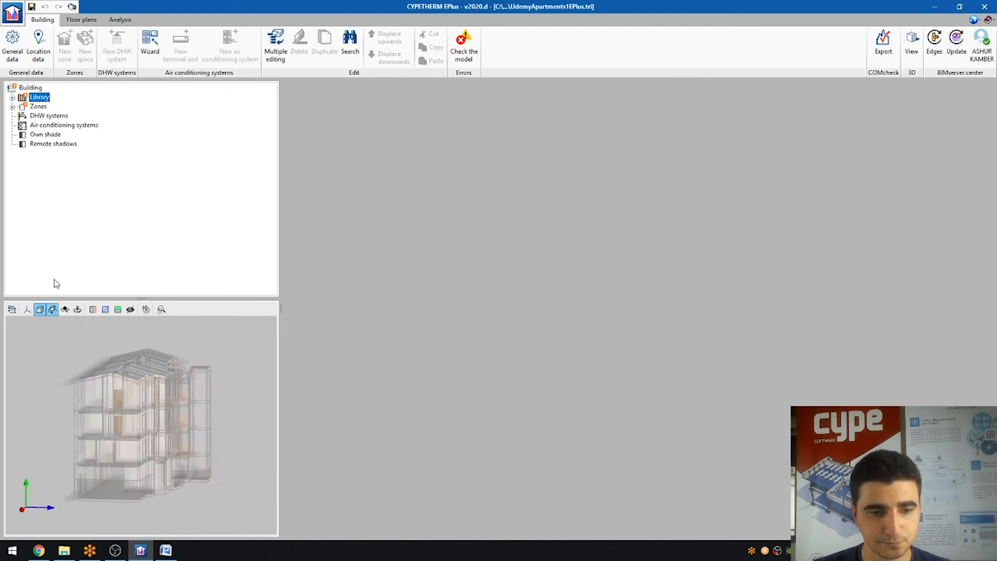
{"action": "left_click", "coordinate": [66, 310]}
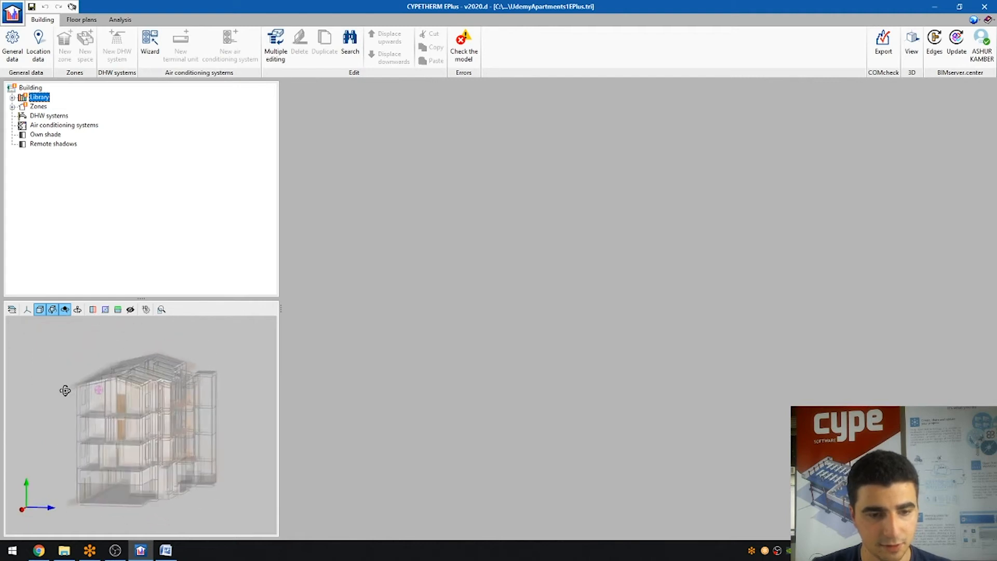
{"action": "mouse_move", "coordinate": [150, 399]}
{"action": "left_mouse_down"}
{"action": "mouse_move", "coordinate": [109, 412]}
{"action": "mouse_move", "coordinate": [186, 406]}
{"action": "left_mouse_up"}
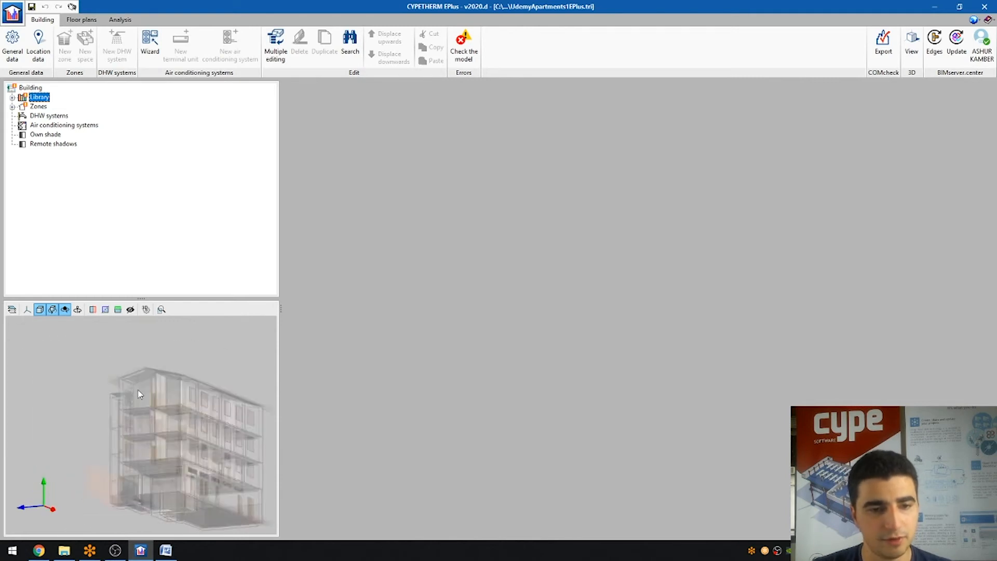
{"action": "left_click_drag", "start_coordinate": [140, 297], "coordinate": [139, 210]}
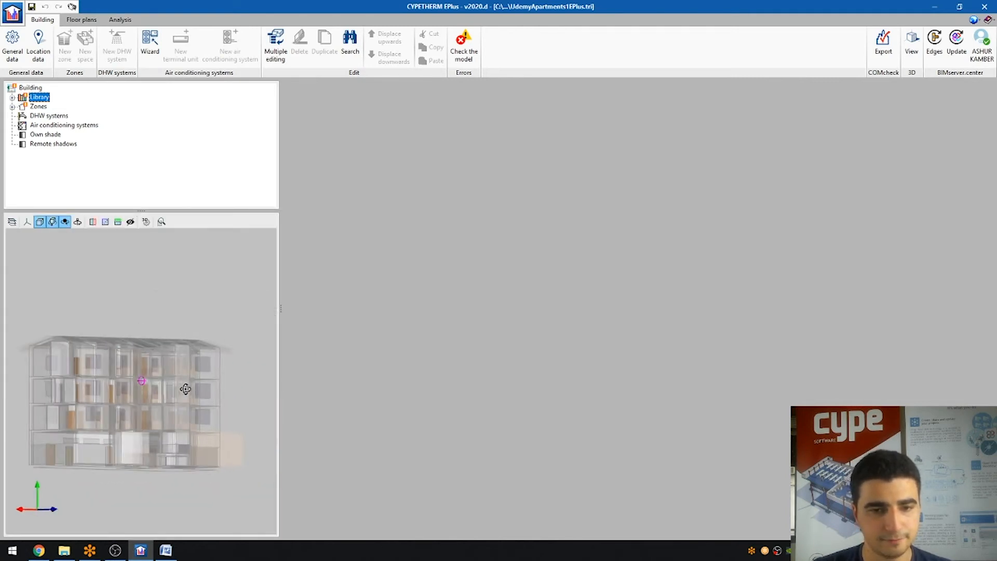
{"action": "left_click", "coordinate": [52, 222]}
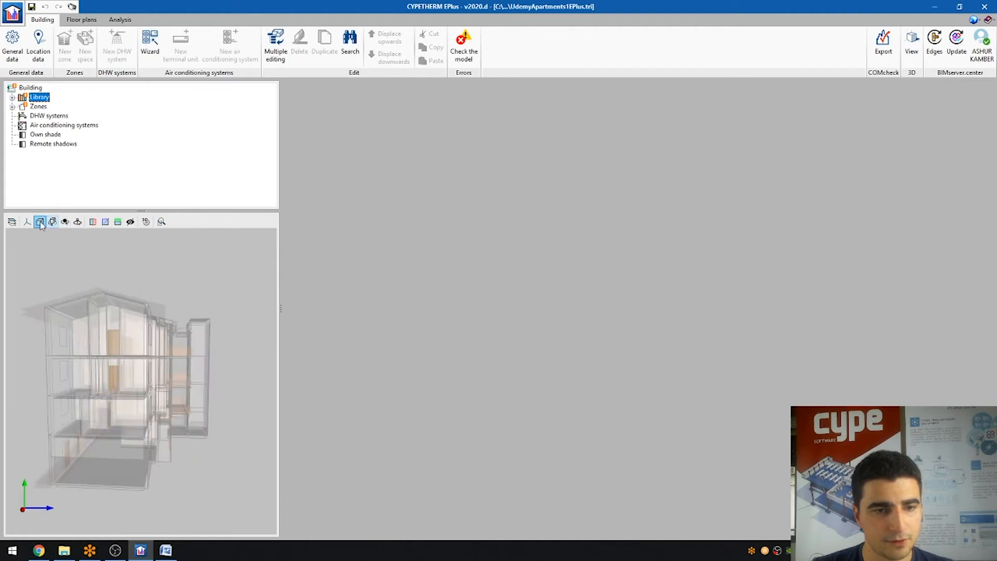
Step: Examine the building model from different distances and angles, and switch off the remaining navigation mode
{"action": "left_click_drag", "start_coordinate": [124, 356], "coordinate": [125, 359]}
{"action": "scroll", "coordinate": [174, 379], "scroll_direction": "down", "scroll_amount": 4}
{"action": "scroll", "coordinate": [39, 369], "scroll_direction": "down", "scroll_amount": 4}
{"action": "scroll", "coordinate": [229, 340], "scroll_direction": "up", "scroll_amount": 3}
{"action": "scroll", "coordinate": [225, 330], "scroll_direction": "up", "scroll_amount": 1}
{"action": "left_click_drag", "start_coordinate": [100, 380], "coordinate": [94, 343]}
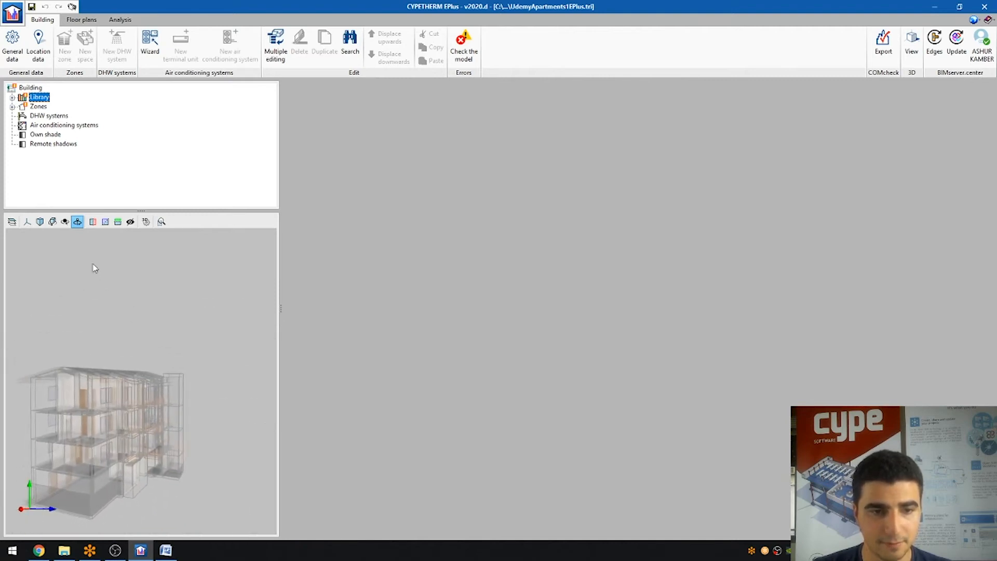
{"action": "left_click", "coordinate": [78, 223]}
{"action": "left_click_drag", "start_coordinate": [122, 385], "coordinate": [188, 345]}
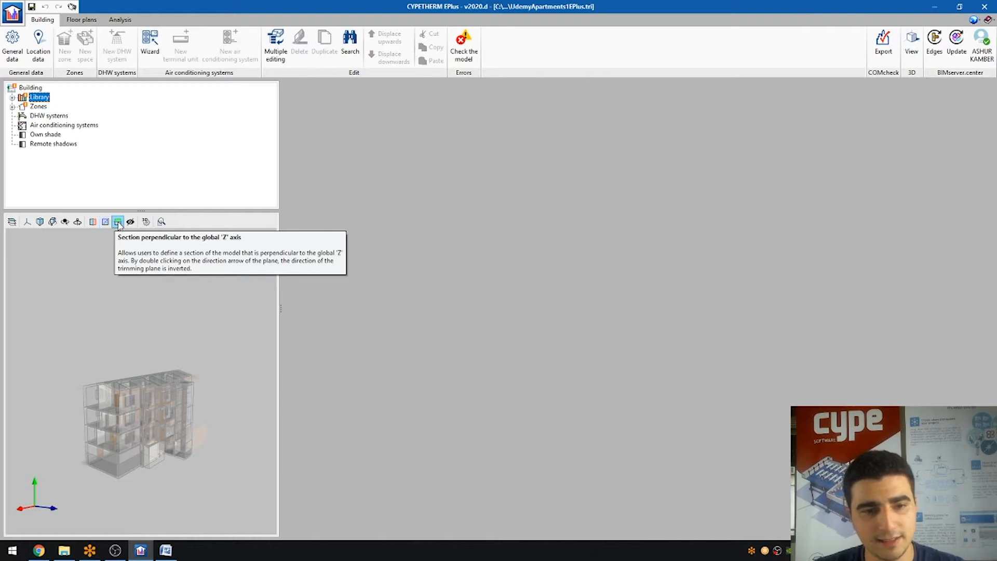
Step: Cut the building with a section perpendicular to the global Z axis, shift the section plane along the axis, and remove the section
{"action": "left_click", "coordinate": [119, 222]}
{"action": "left_click_drag", "start_coordinate": [154, 382], "coordinate": [151, 356]}
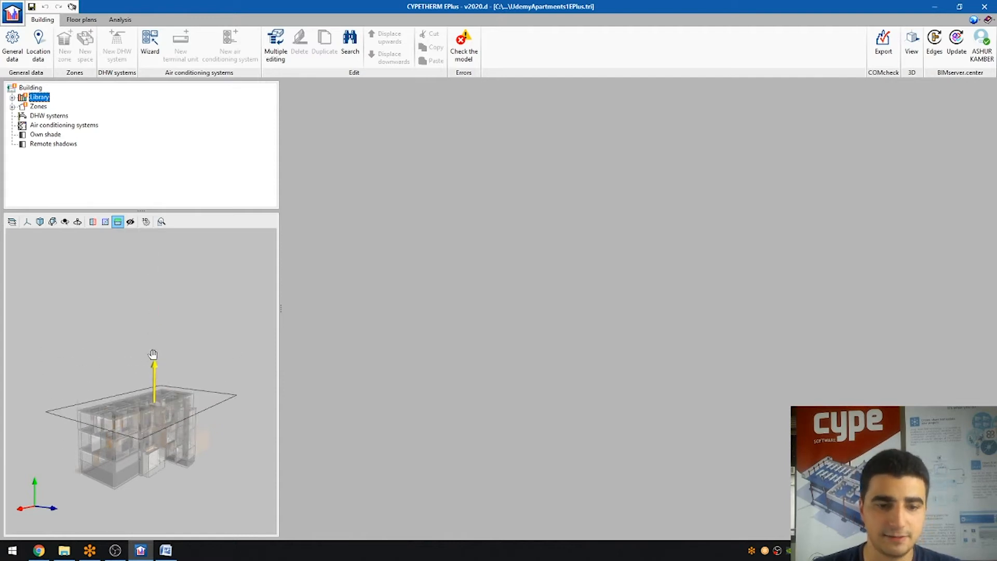
{"action": "left_click", "coordinate": [119, 221]}
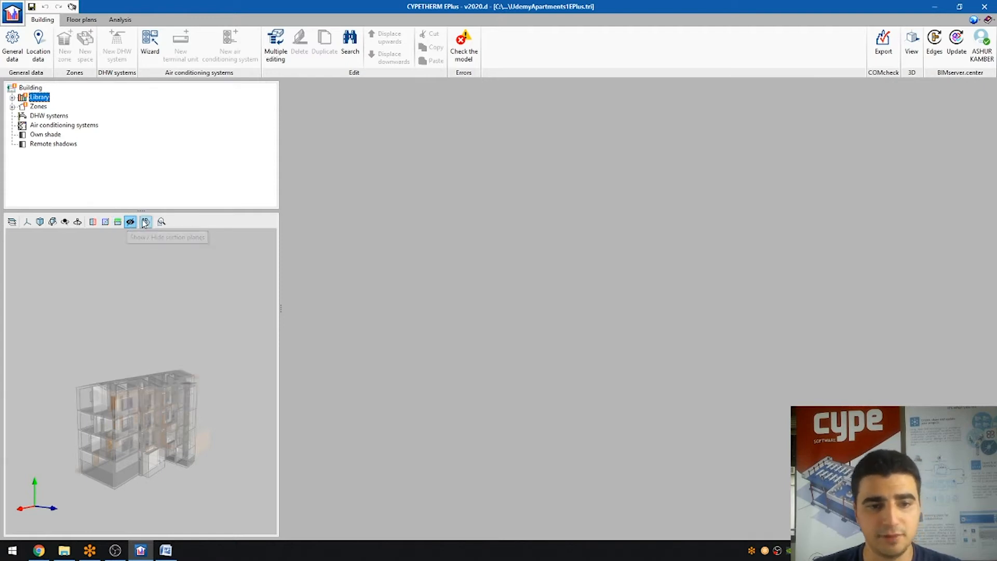
Step: Enable the object edges in the 3D view's display options
{"action": "left_click", "coordinate": [146, 221]}
{"action": "left_click", "coordinate": [445, 264]}
{"action": "left_click", "coordinate": [500, 293]}
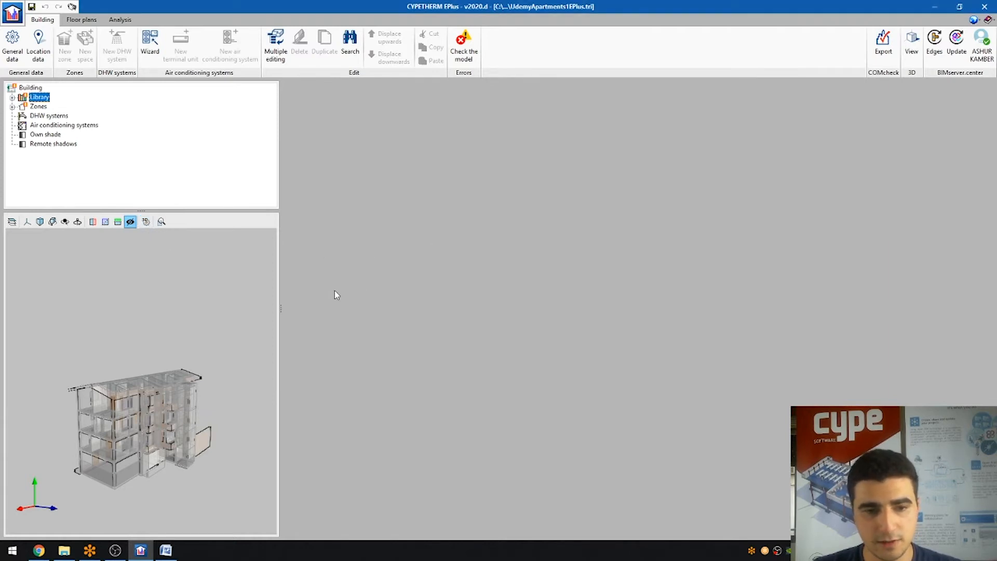
Step: Show all BIM model elements in the 3D view and close the element visibility settings
{"action": "left_click", "coordinate": [12, 221]}
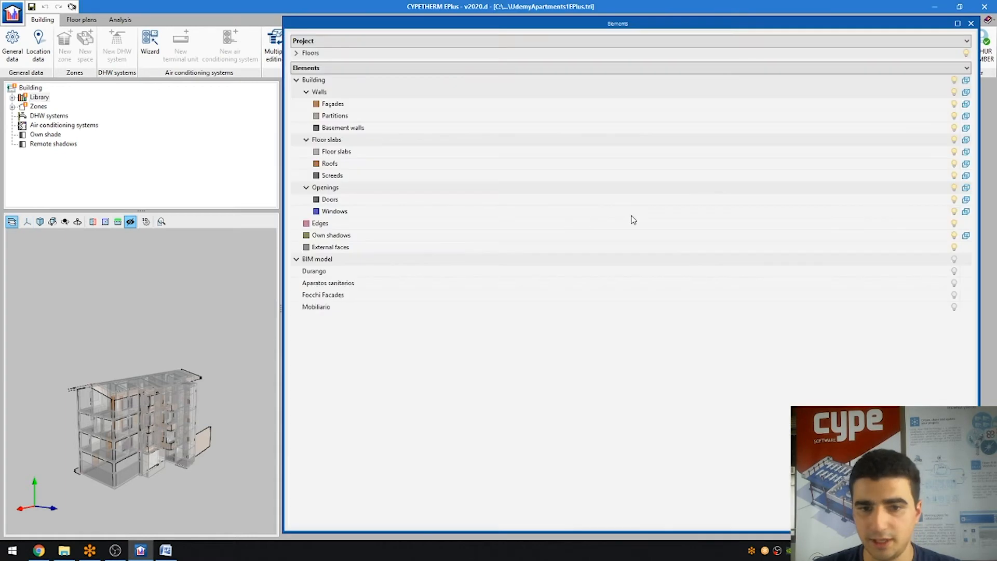
{"action": "left_click", "coordinate": [954, 259]}
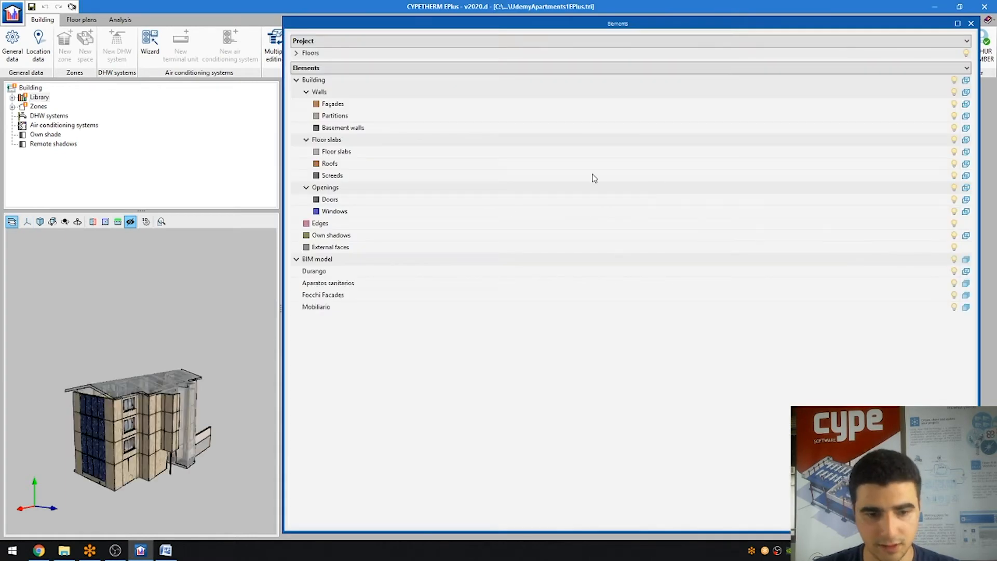
{"action": "left_click", "coordinate": [970, 22]}
Step: Enable the improved environment lighting (SSAO) for the 3D view, alongside the object edges
{"action": "left_click_drag", "start_coordinate": [151, 427], "coordinate": [151, 274]}
{"action": "left_click", "coordinate": [146, 222]}
{"action": "left_click", "coordinate": [452, 276]}
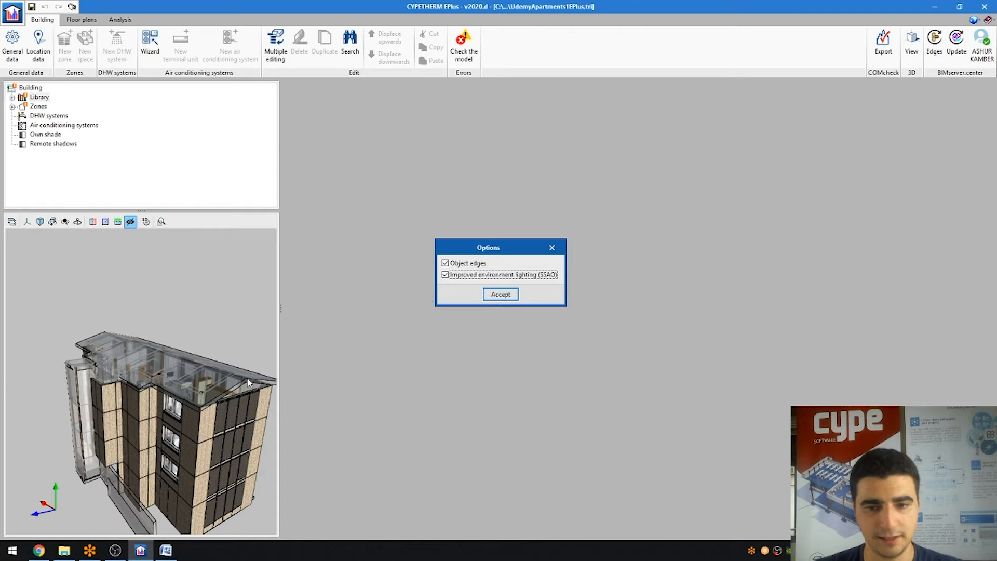
{"action": "left_click", "coordinate": [500, 294]}
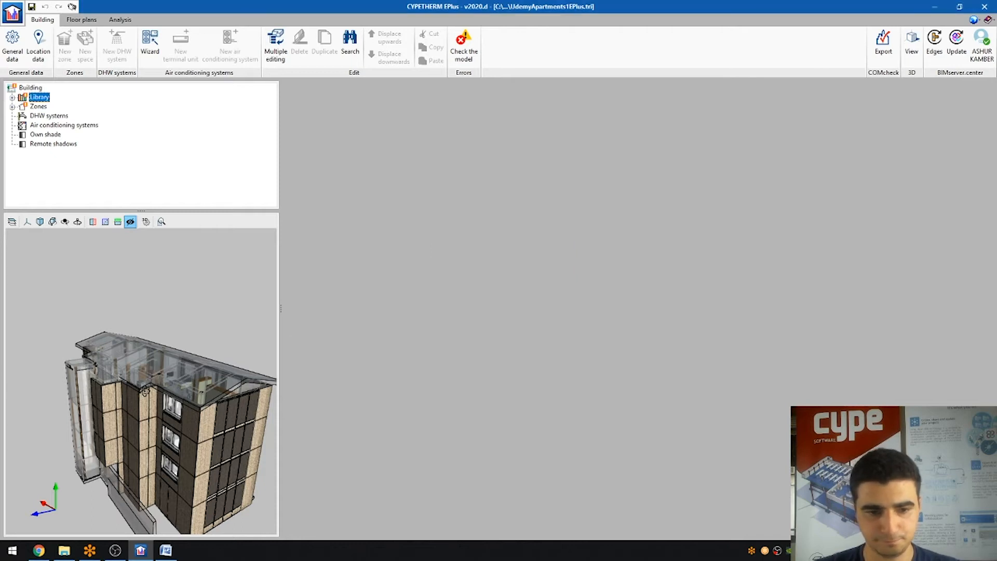
Step: Examine the building from another side and turn off both object edges and improved environment lighting (SSAO)
{"action": "left_click_drag", "start_coordinate": [144, 392], "coordinate": [218, 363]}
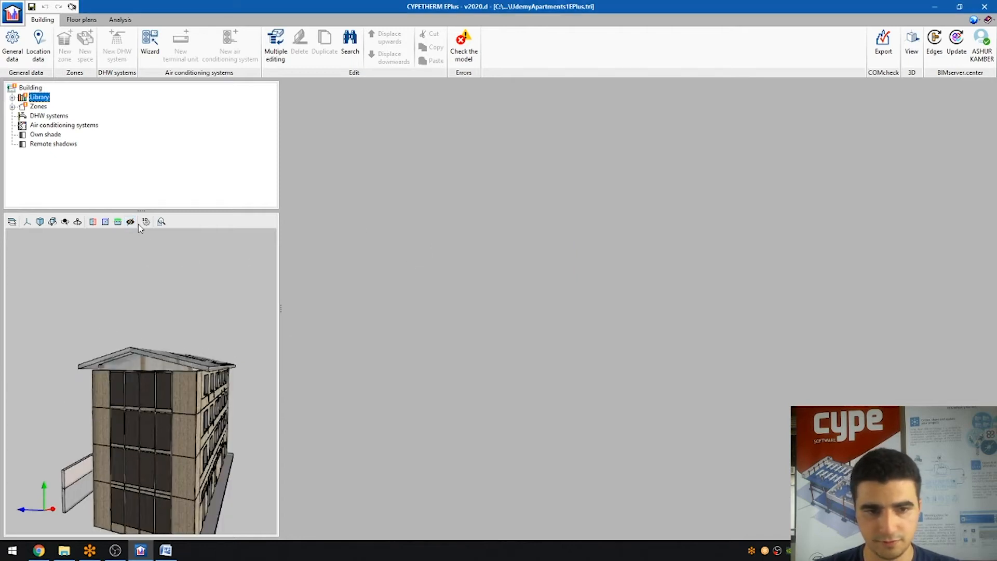
{"action": "left_click", "coordinate": [145, 222]}
{"action": "left_click", "coordinate": [464, 275]}
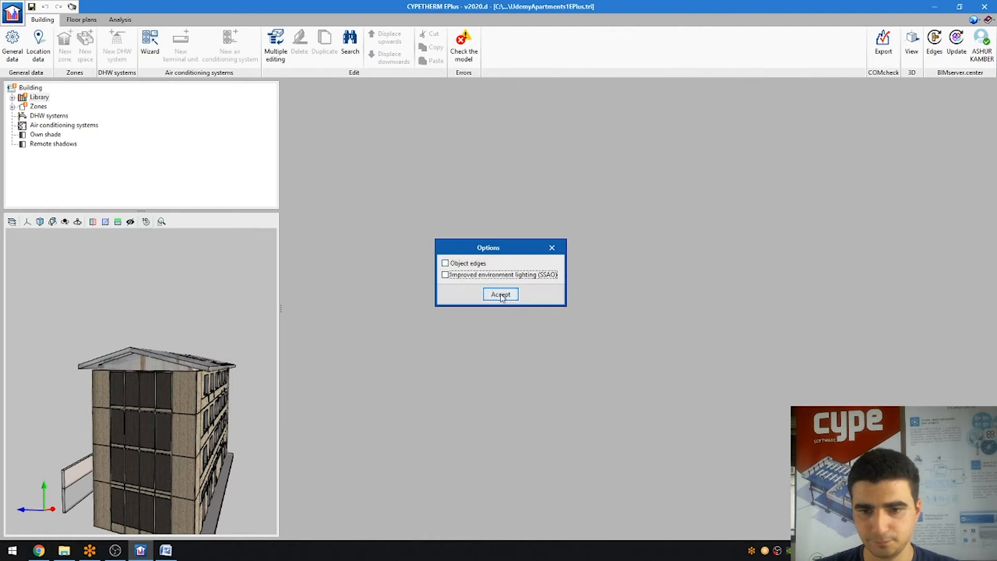
{"action": "left_click", "coordinate": [501, 295]}
Step: Examine areas of the building's façade up close with the zoom window and from further away
{"action": "left_click", "coordinate": [161, 223]}
{"action": "left_click_drag", "start_coordinate": [154, 374], "coordinate": [132, 390]}
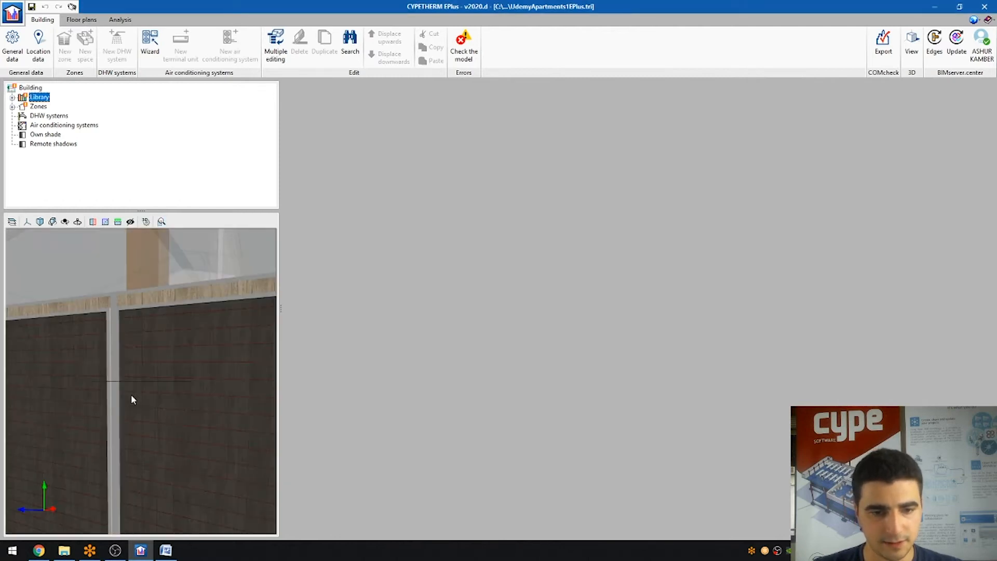
{"action": "scroll", "coordinate": [138, 388], "scroll_direction": "down", "scroll_amount": 9}
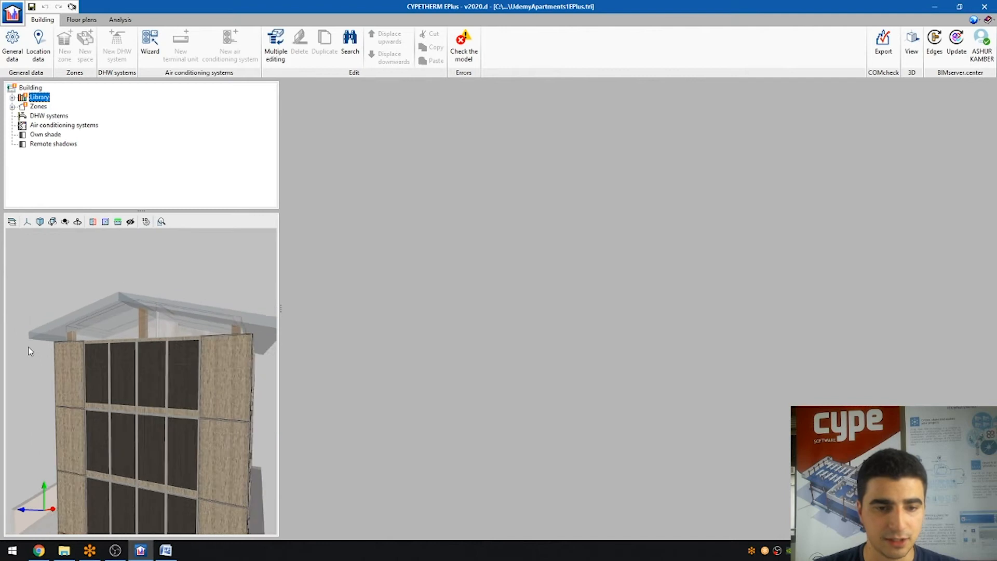
{"action": "scroll", "coordinate": [29, 351], "scroll_direction": "down", "scroll_amount": 6}
{"action": "left_click_drag", "start_coordinate": [107, 322], "coordinate": [175, 262]}
{"action": "left_click", "coordinate": [161, 222]}
{"action": "left_click_drag", "start_coordinate": [109, 318], "coordinate": [218, 427]}
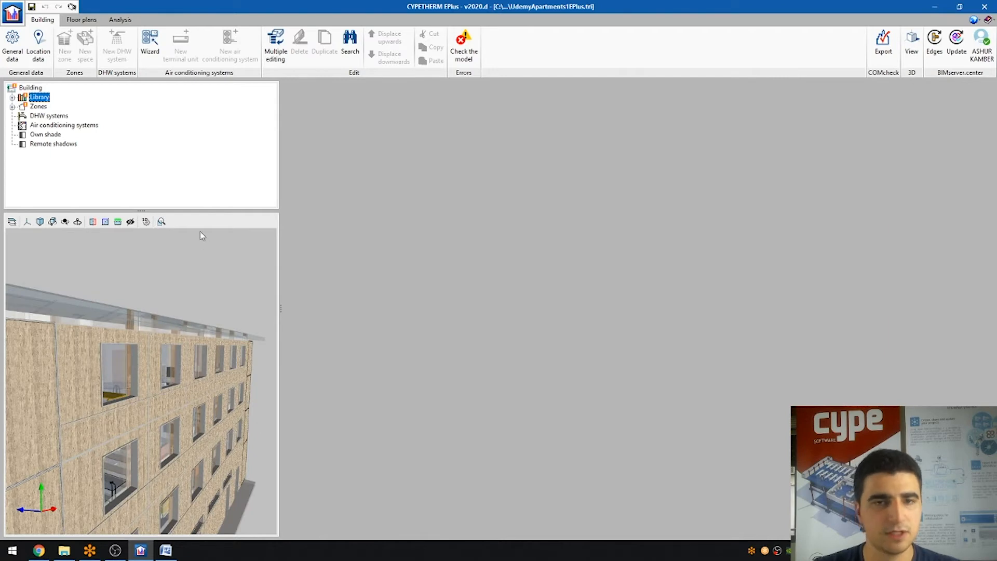
{"action": "scroll", "coordinate": [138, 304], "scroll_direction": "down", "scroll_amount": 4}
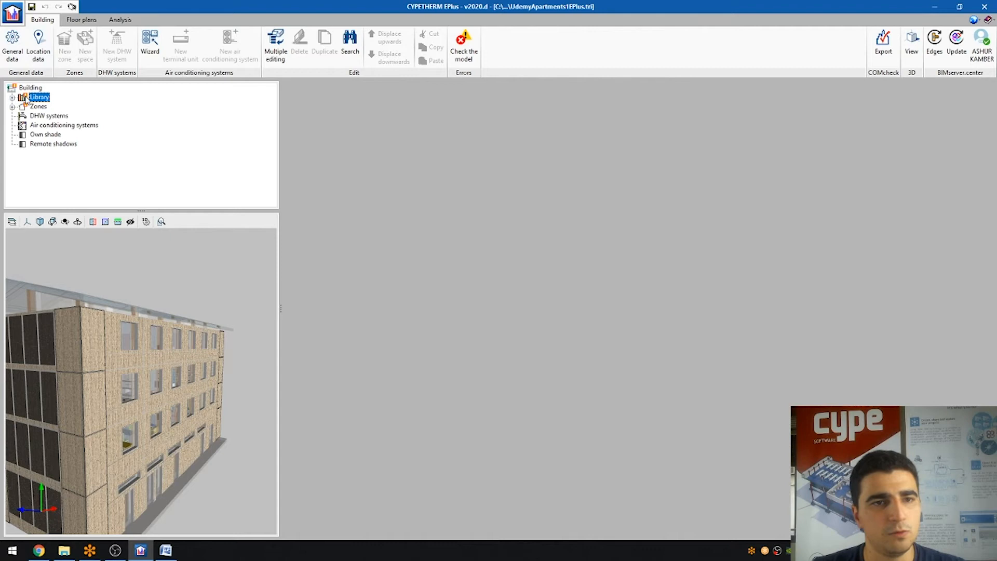
Step: Open the building's general data and review the energy conversion factors under the energy sources
{"action": "left_click", "coordinate": [14, 50]}
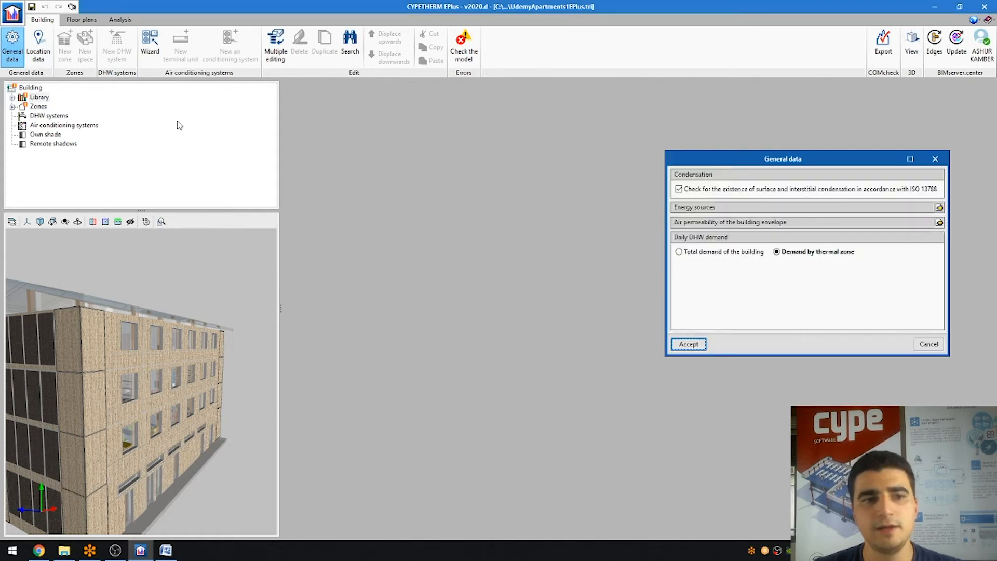
{"action": "left_click_drag", "start_coordinate": [765, 163], "coordinate": [455, 157]}
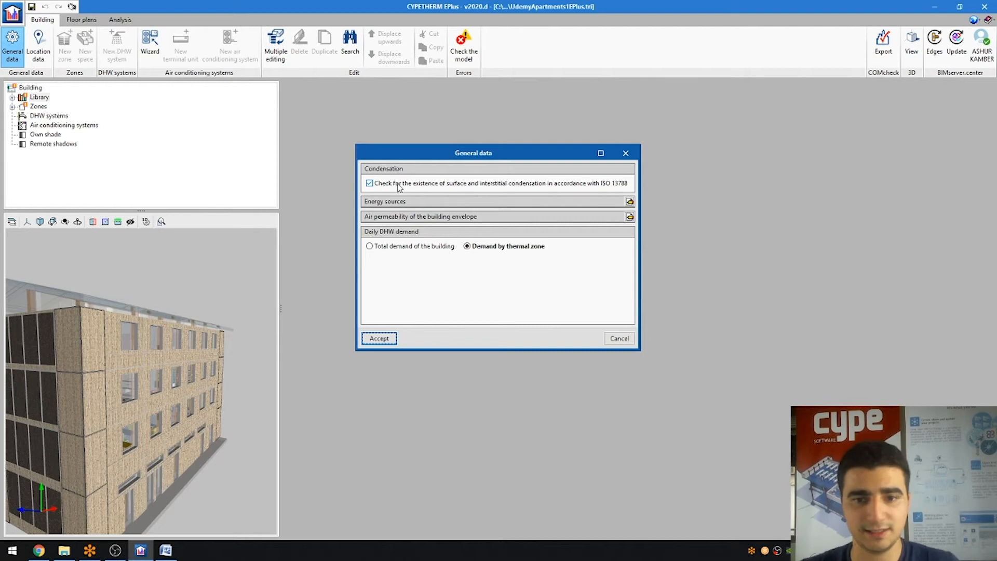
{"action": "left_click", "coordinate": [629, 201]}
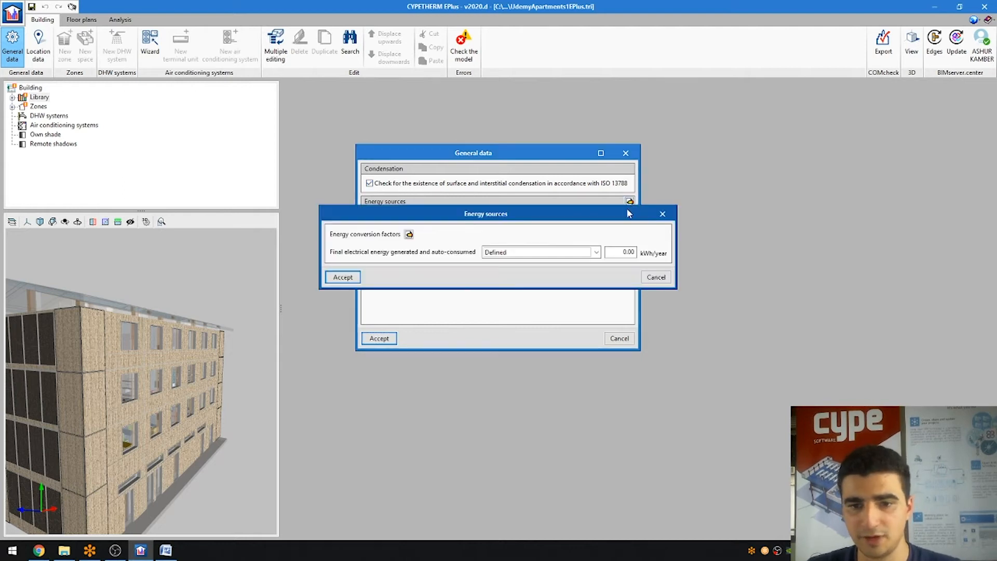
{"action": "left_click_drag", "start_coordinate": [448, 214], "coordinate": [470, 271]}
{"action": "left_click", "coordinate": [431, 291]}
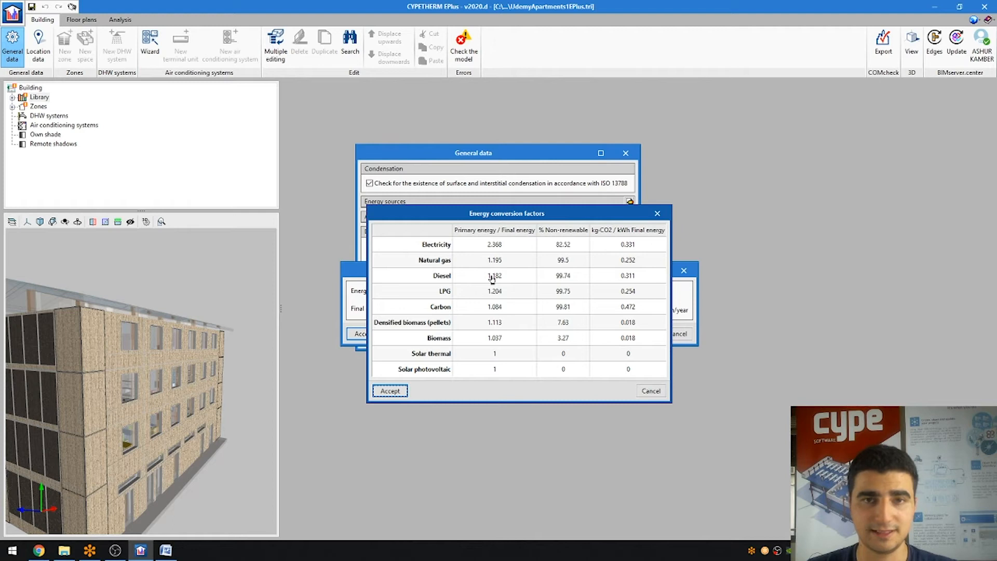
{"action": "left_click", "coordinate": [640, 245]}
{"action": "left_click", "coordinate": [658, 212]}
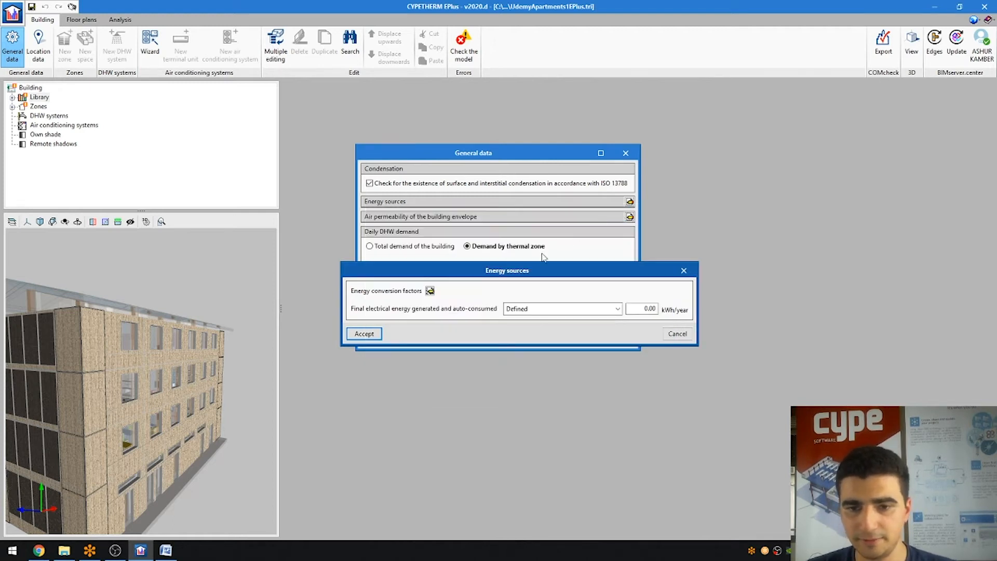
Step: Try "All the energy consumed is generated" for the auto-consumed electrical energy, return to Defined, and discard the energy source changes
{"action": "left_click", "coordinate": [530, 309]}
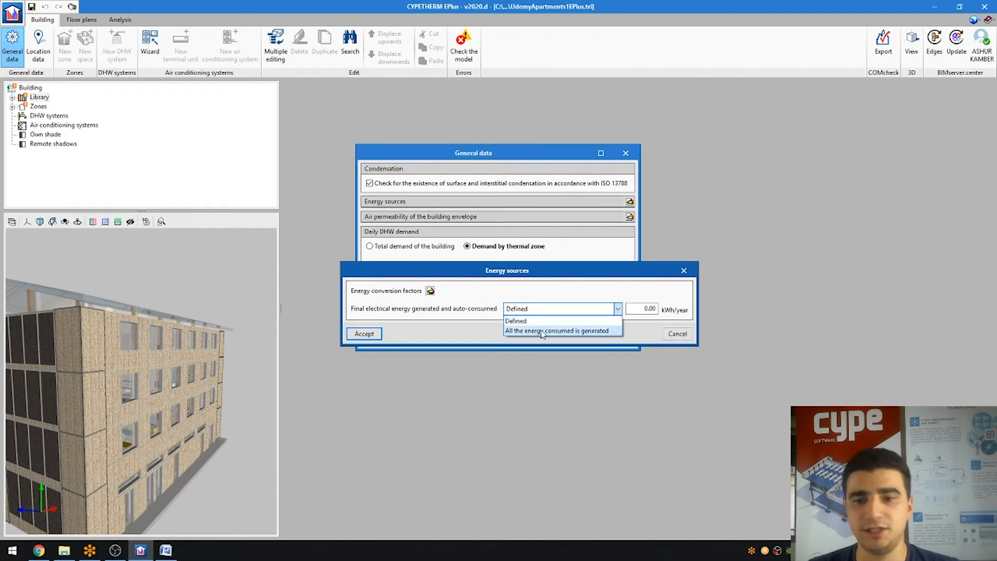
{"action": "left_click", "coordinate": [543, 333]}
{"action": "left_click", "coordinate": [561, 313]}
{"action": "left_click", "coordinate": [556, 319]}
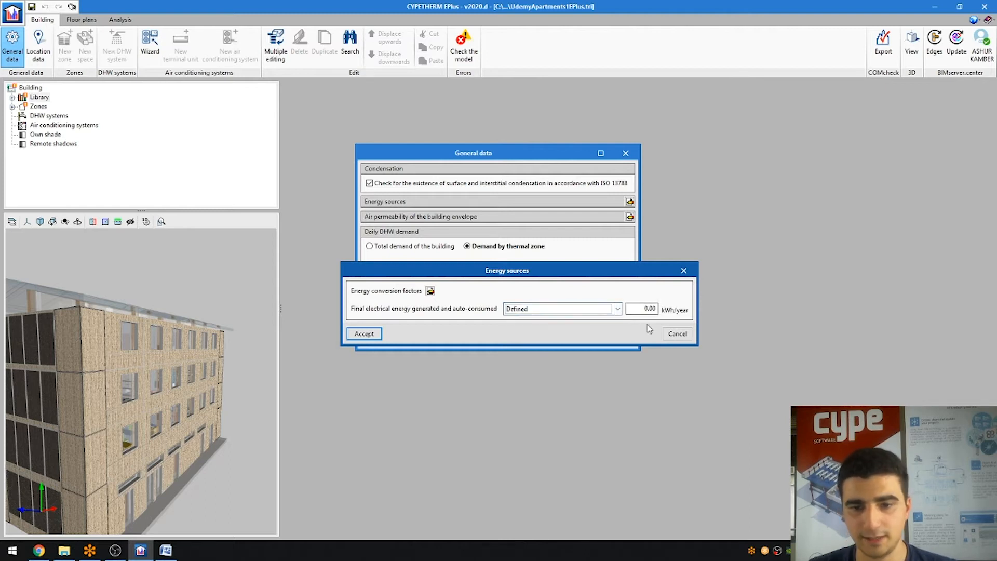
{"action": "left_click", "coordinate": [676, 334]}
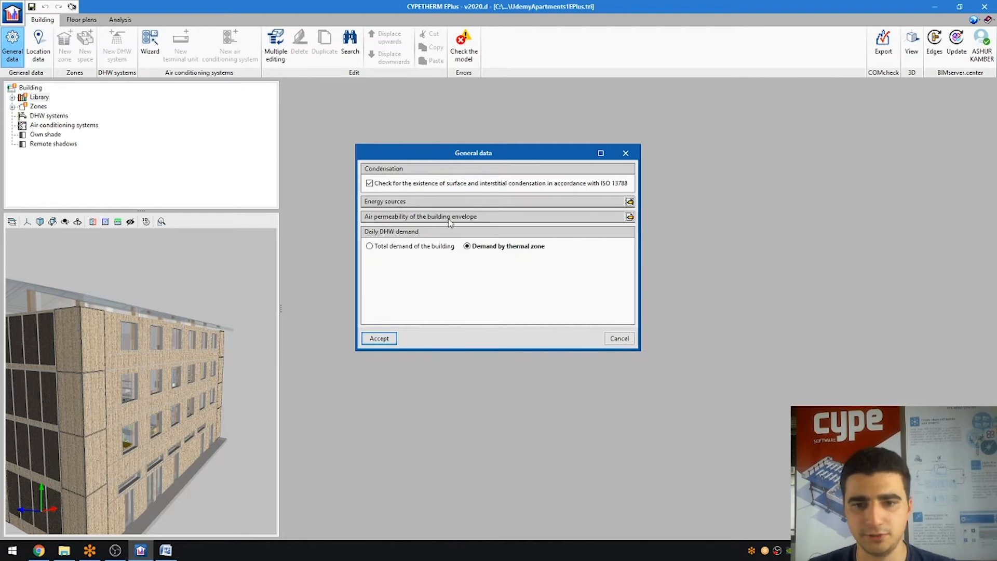
Step: Review the air permeability of the building envelope and set the daily DHW demand to Total demand of the building
{"action": "left_click", "coordinate": [630, 217]}
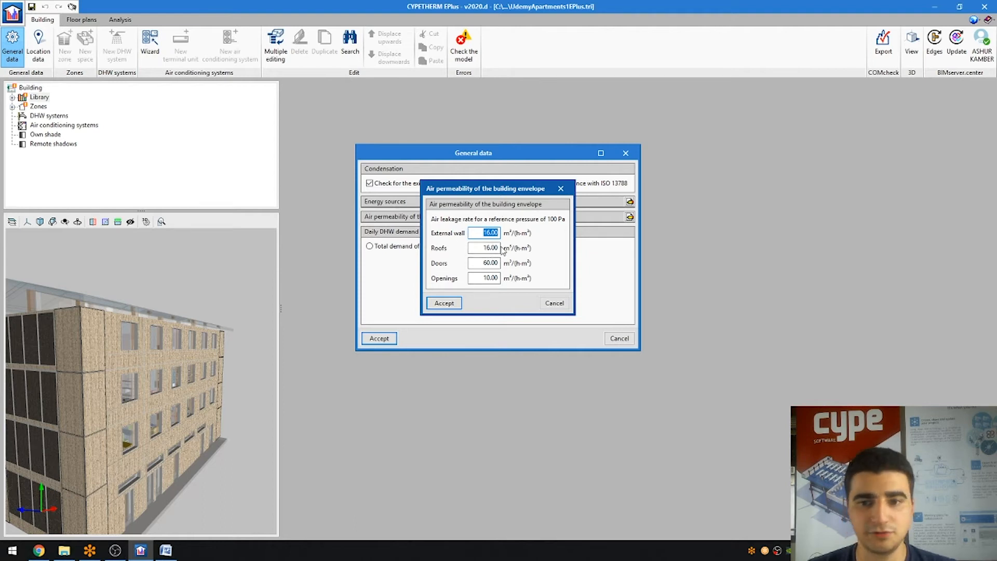
{"action": "left_click", "coordinate": [561, 189]}
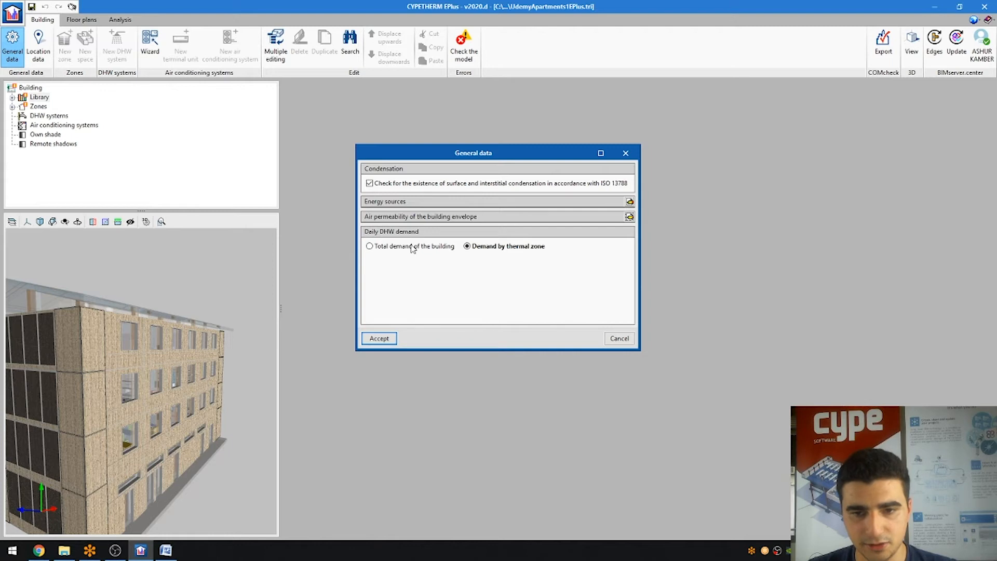
{"action": "left_click", "coordinate": [380, 248]}
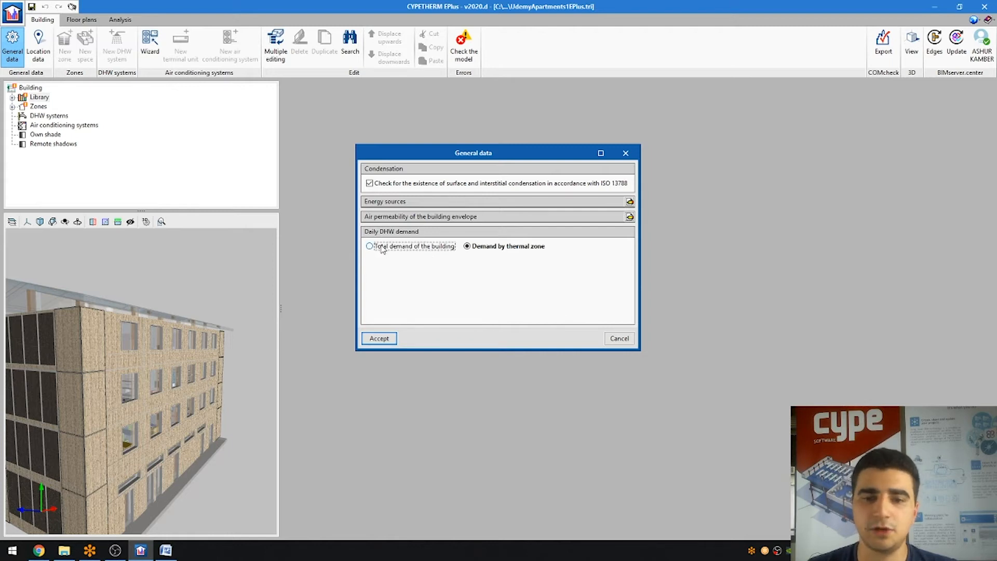
{"action": "left_click", "coordinate": [468, 248]}
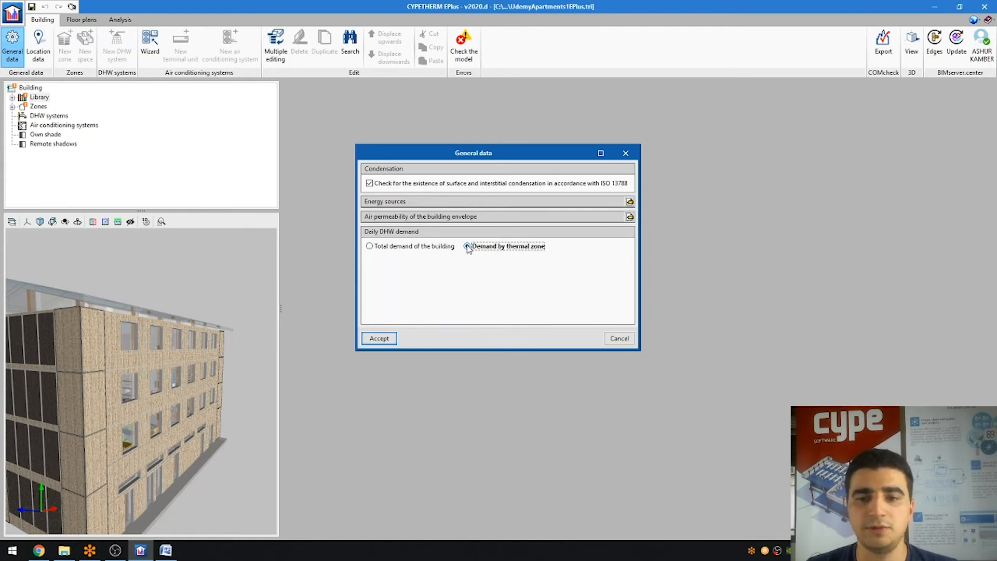
{"action": "left_click", "coordinate": [426, 247]}
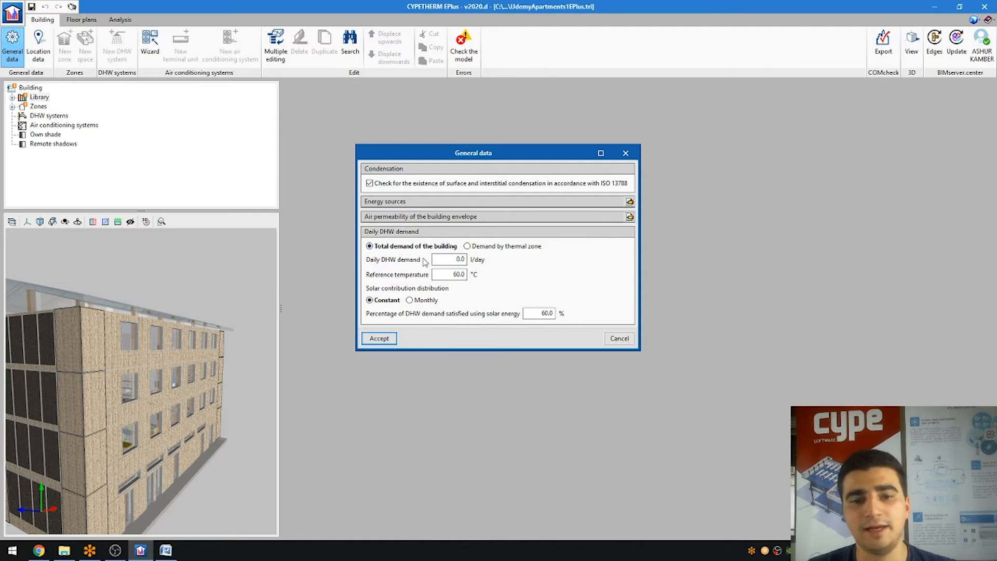
Step: Review the monthly DHW demand percentages, set the solar contribution distribution back to Constant, and accept the general data
{"action": "left_click", "coordinate": [411, 301]}
{"action": "left_click", "coordinate": [392, 301]}
{"action": "left_click", "coordinate": [409, 301]}
{"action": "left_click", "coordinate": [518, 314]}
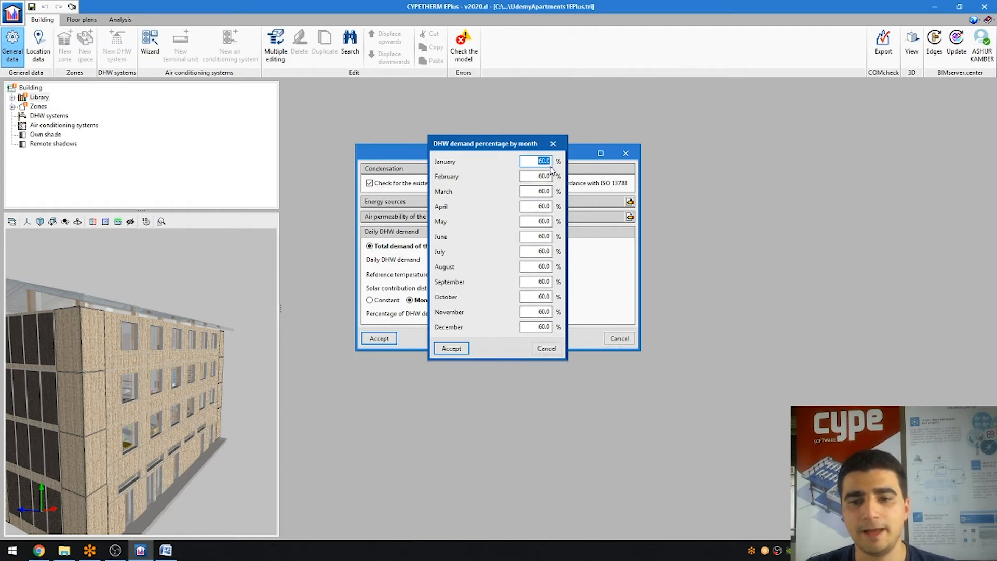
{"action": "left_click", "coordinate": [545, 348]}
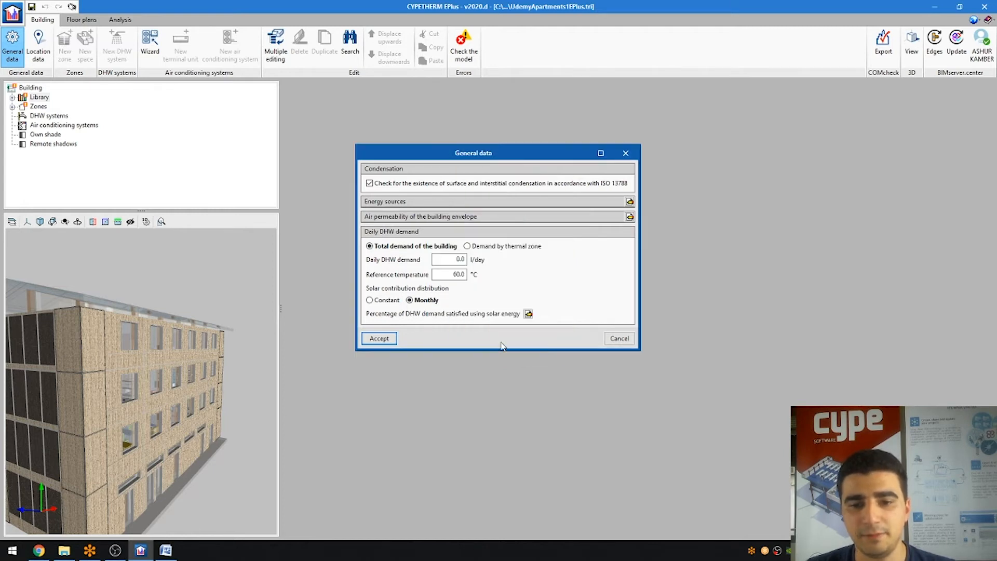
{"action": "left_click", "coordinate": [370, 301]}
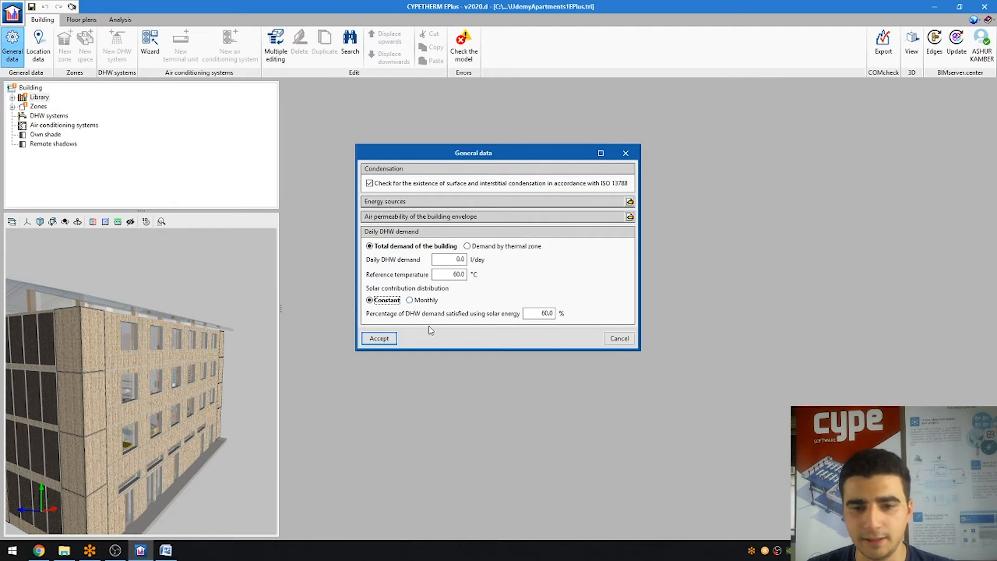
{"action": "left_click", "coordinate": [387, 340]}
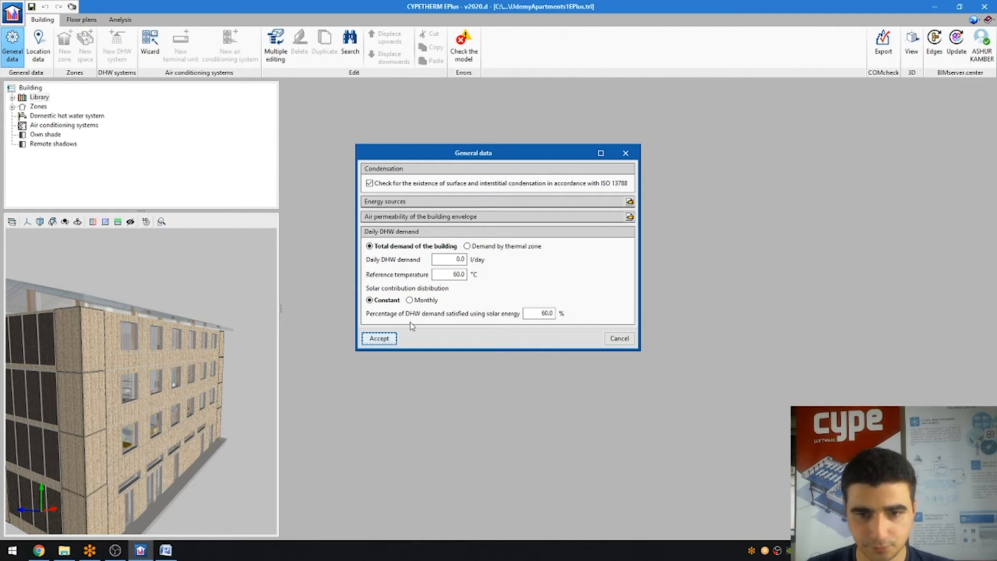
Step: Open the building's location data and load Bordeaux.epw from the WeatherData folder as the climate data file
{"action": "left_click", "coordinate": [39, 47]}
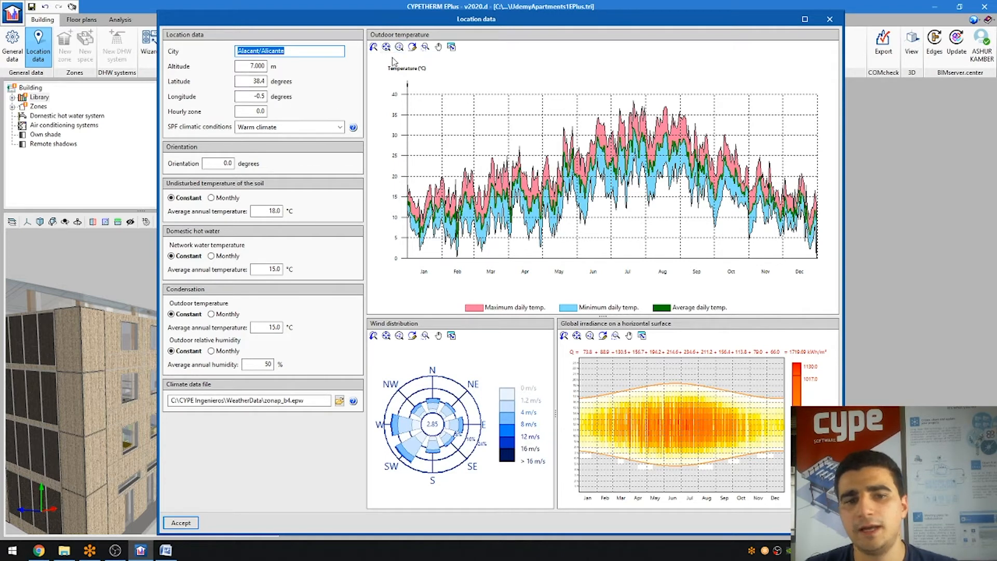
{"action": "left_click", "coordinate": [306, 401]}
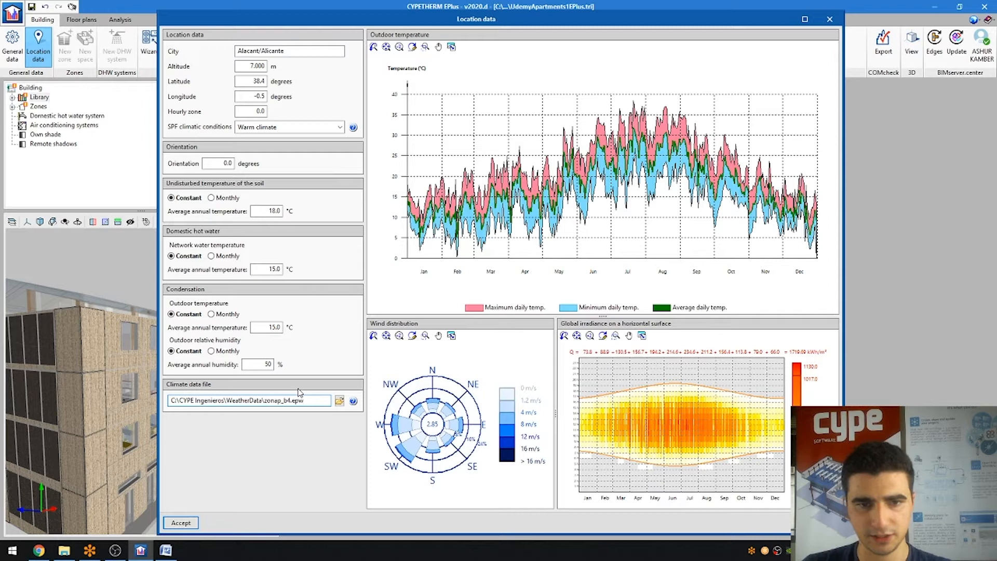
{"action": "left_click", "coordinate": [340, 401]}
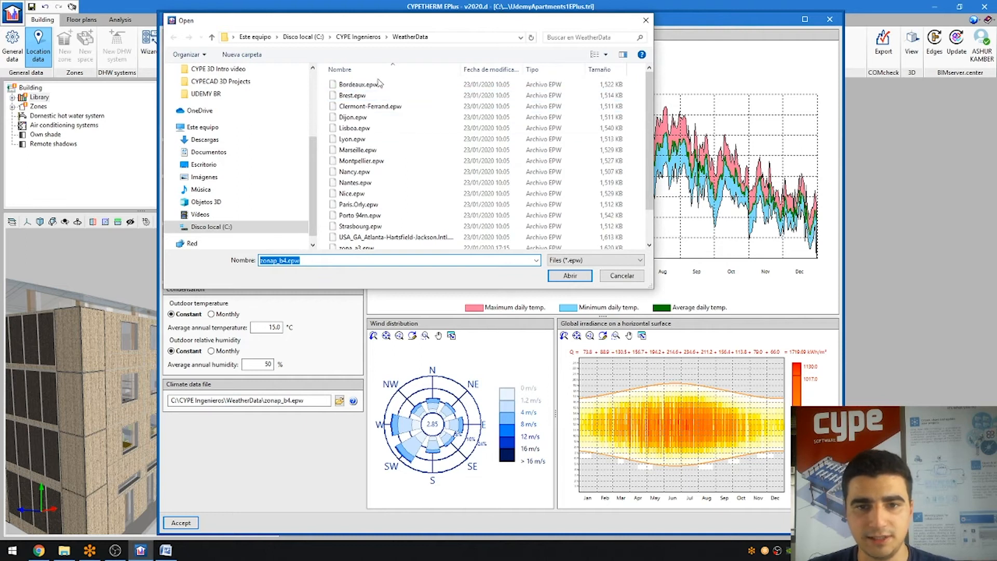
{"action": "scroll", "coordinate": [382, 153], "scroll_direction": "down", "scroll_amount": 2}
{"action": "scroll", "coordinate": [385, 166], "scroll_direction": "up", "scroll_amount": 1}
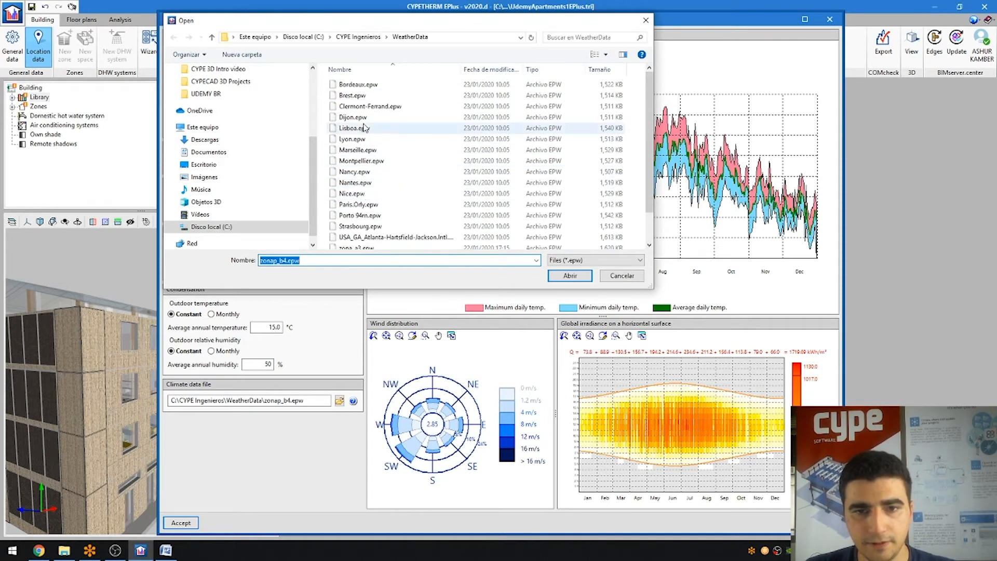
{"action": "left_click", "coordinate": [359, 84]}
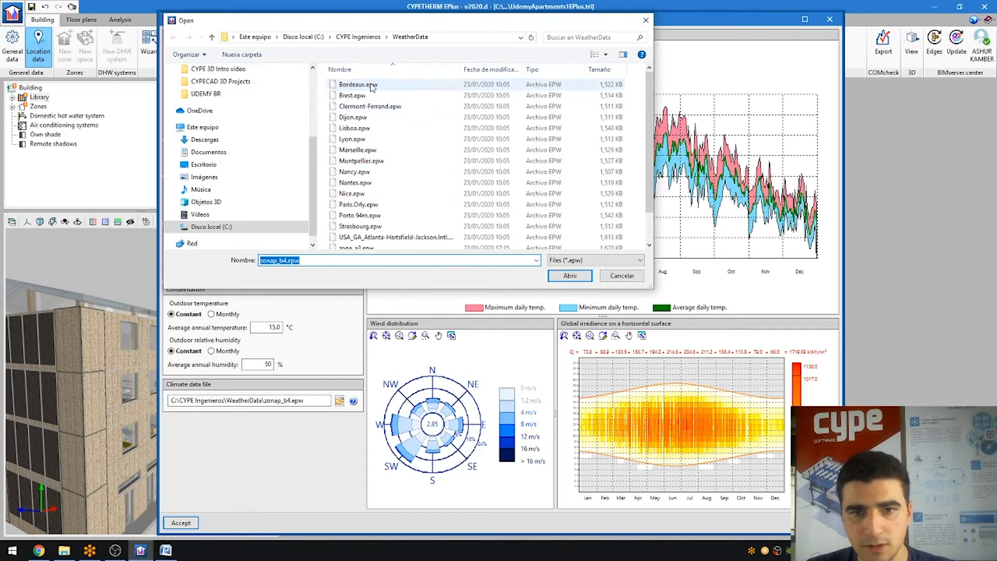
{"action": "left_click", "coordinate": [569, 276]}
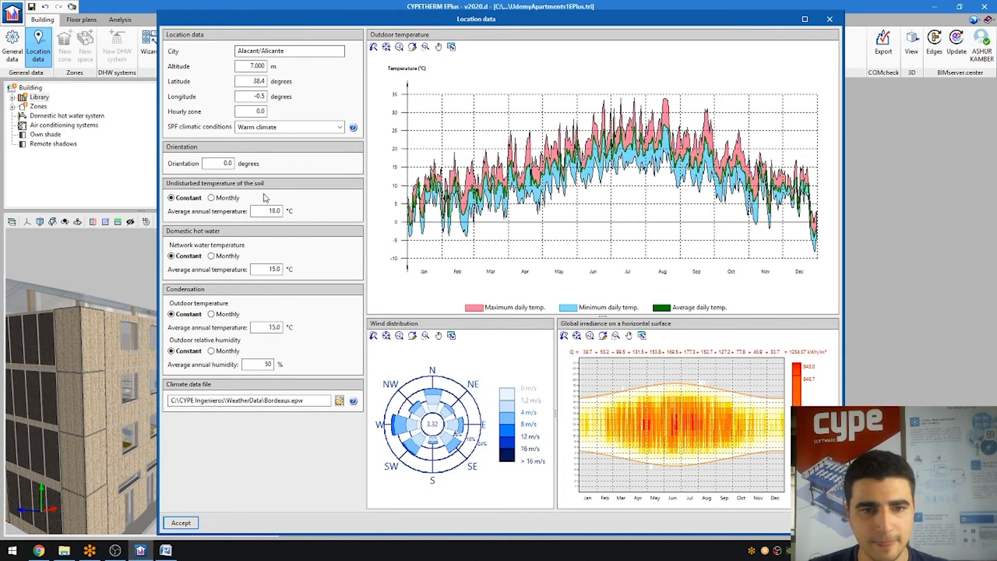
Step: Review the orientation and the monthly undisturbed soil temperatures, returning the soil temperature to Constant
{"action": "double_click", "coordinate": [228, 163]}
{"action": "left_click", "coordinate": [214, 163]}
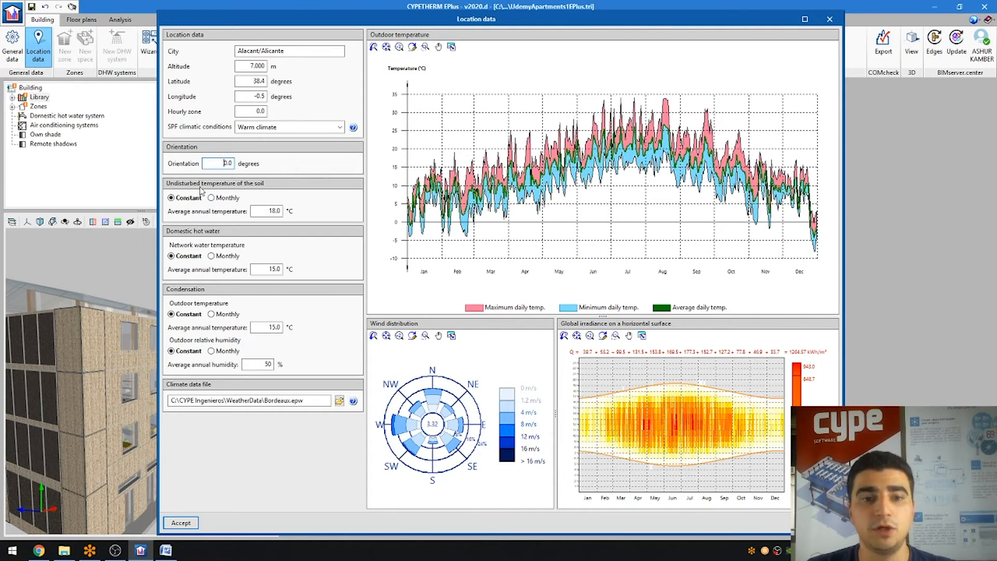
{"action": "left_click", "coordinate": [212, 198]}
{"action": "left_click", "coordinate": [173, 211]}
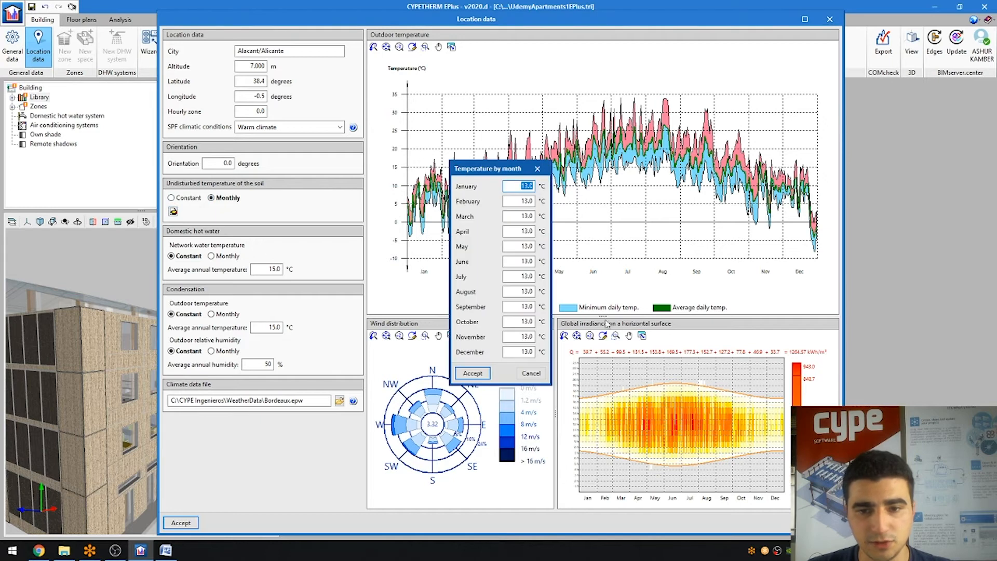
{"action": "left_click", "coordinate": [538, 168]}
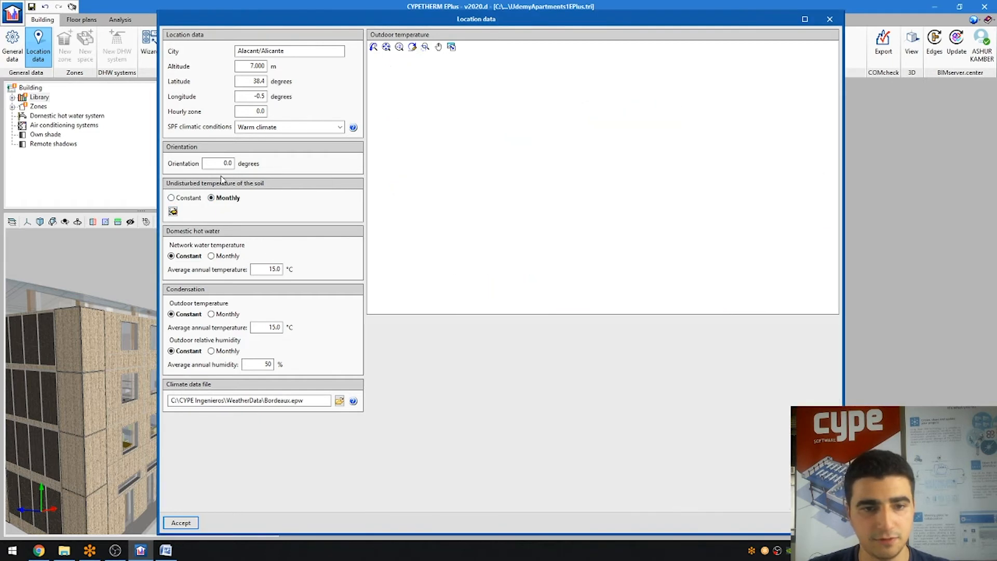
{"action": "left_click", "coordinate": [197, 199]}
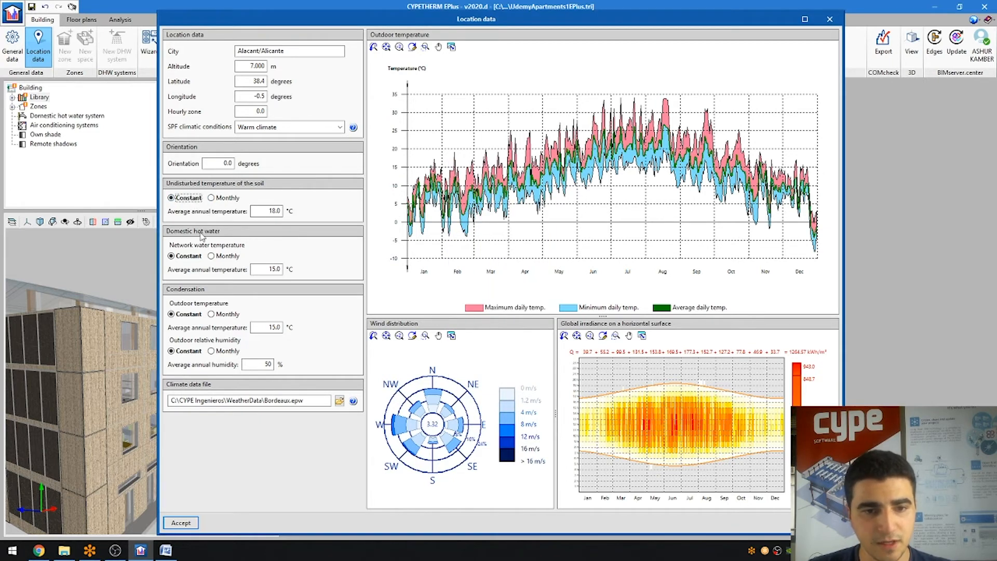
Step: Review the monthly network water temperatures for domestic hot water and return the option to Constant
{"action": "left_click", "coordinate": [223, 256]}
{"action": "left_click", "coordinate": [173, 269]}
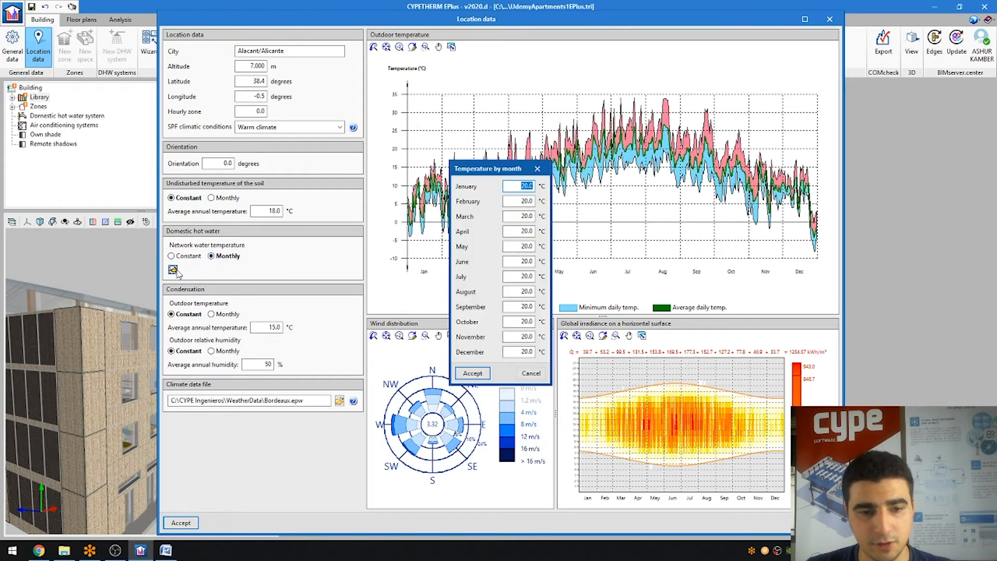
{"action": "left_click", "coordinate": [538, 169]}
{"action": "left_click", "coordinate": [172, 257]}
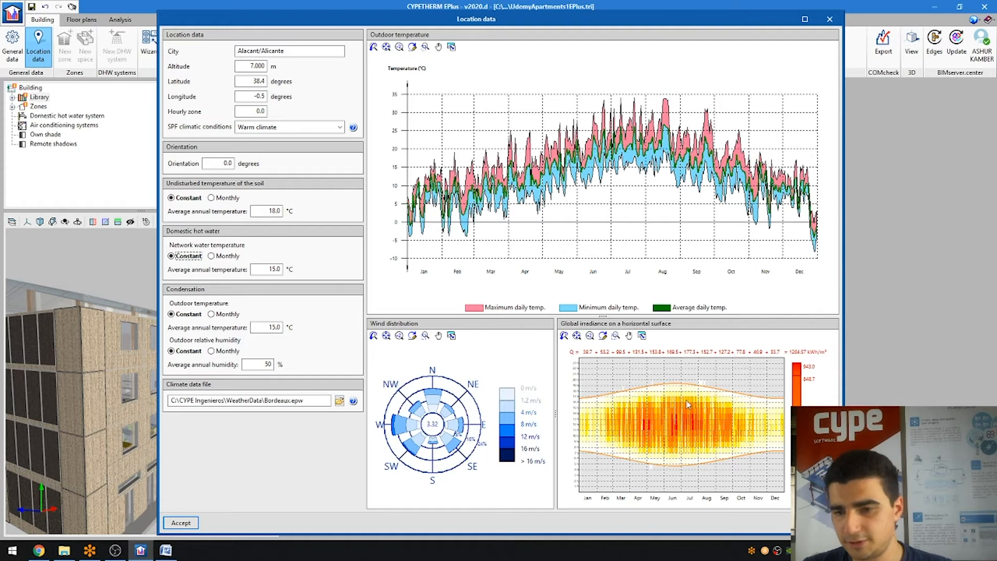
Step: Examine the global irradiance and outdoor temperature charts using their zoom and pan tools
{"action": "scroll", "coordinate": [669, 417], "scroll_direction": "down", "scroll_amount": 4}
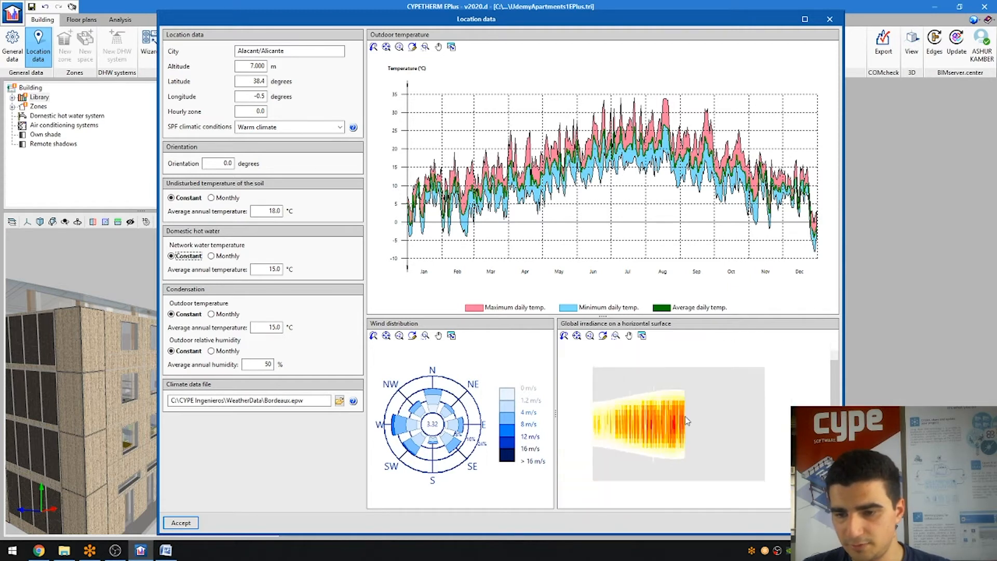
{"action": "left_click", "coordinate": [629, 334]}
{"action": "scroll", "coordinate": [642, 416], "scroll_direction": "up", "scroll_amount": 4}
{"action": "scroll", "coordinate": [645, 418], "scroll_direction": "down", "scroll_amount": 4}
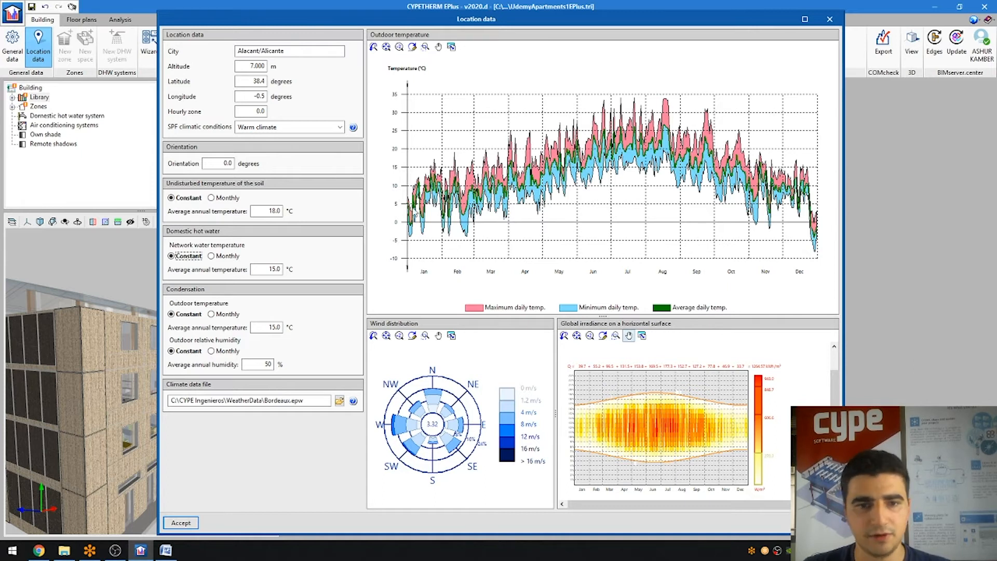
{"action": "left_click", "coordinate": [386, 48]}
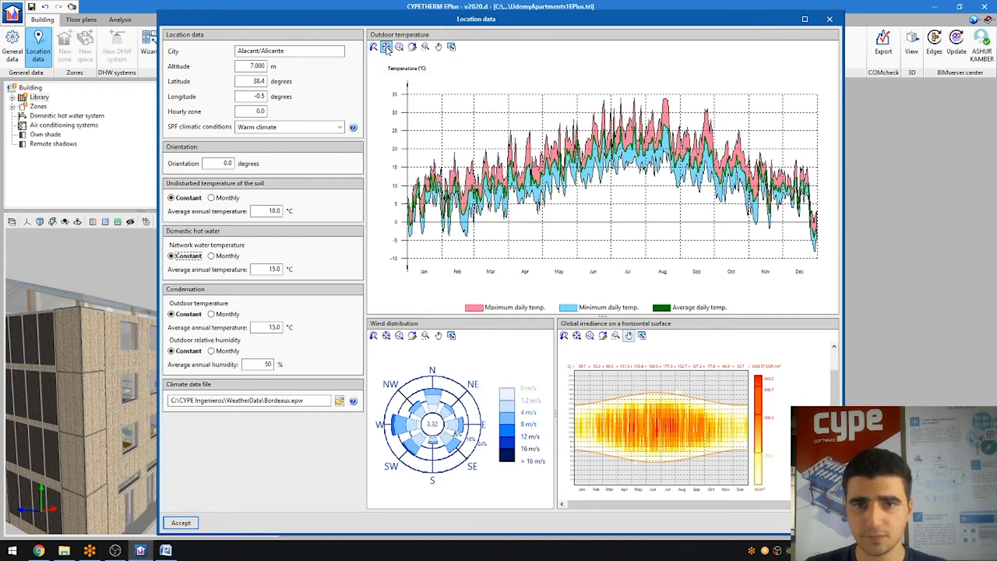
{"action": "left_click", "coordinate": [425, 47]}
{"action": "left_click", "coordinate": [386, 48]}
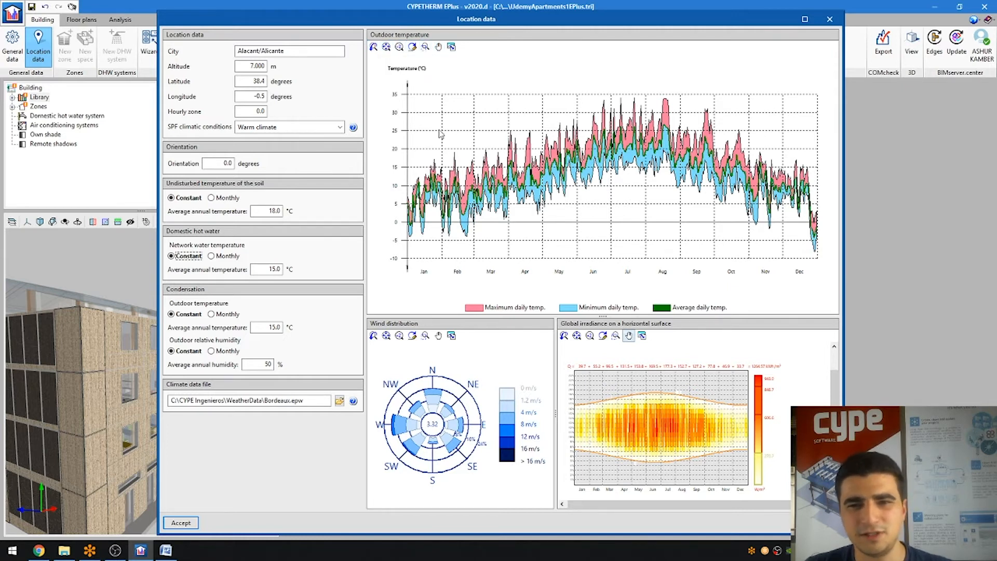
{"action": "left_click", "coordinate": [399, 47]}
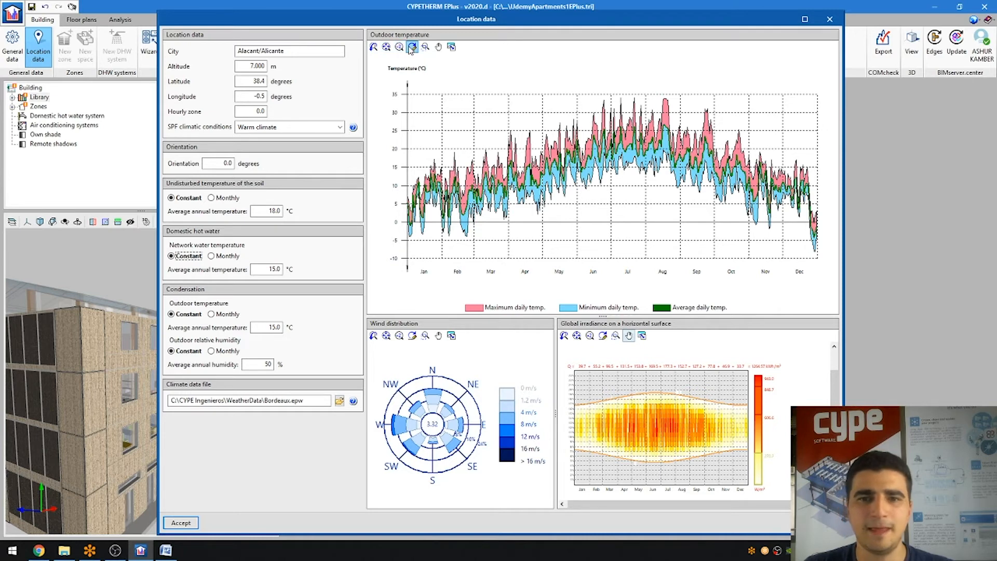
{"action": "left_click", "coordinate": [438, 47]}
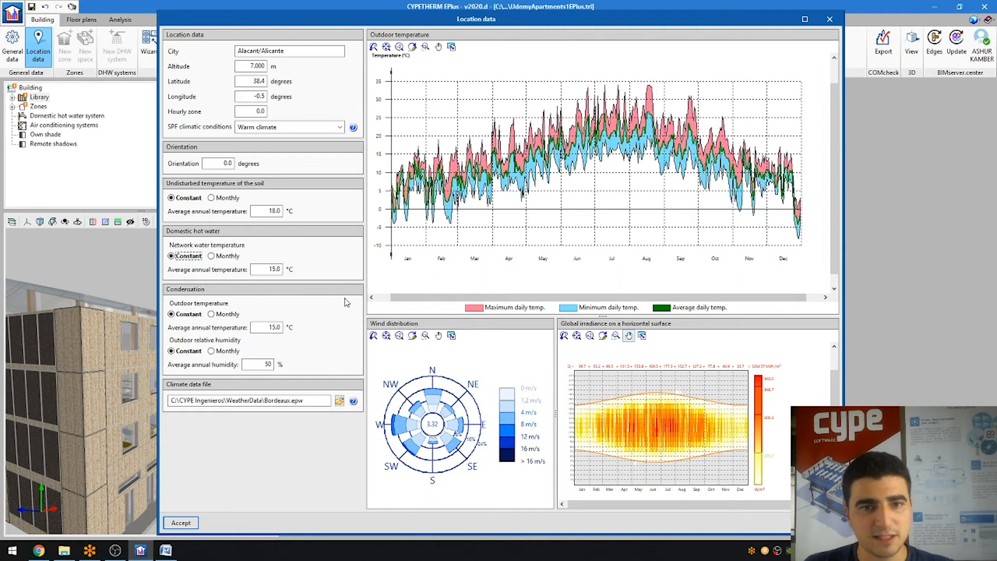
Step: Review the SPF climatic condition options, keep Warm climate, and close the location data without accepting
{"action": "left_click", "coordinate": [277, 130]}
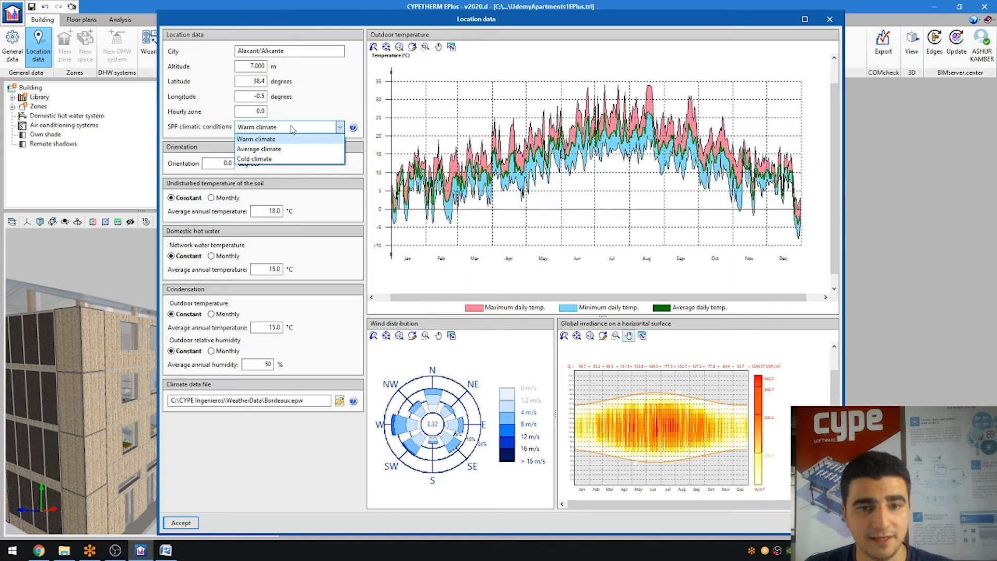
{"action": "left_click", "coordinate": [293, 130]}
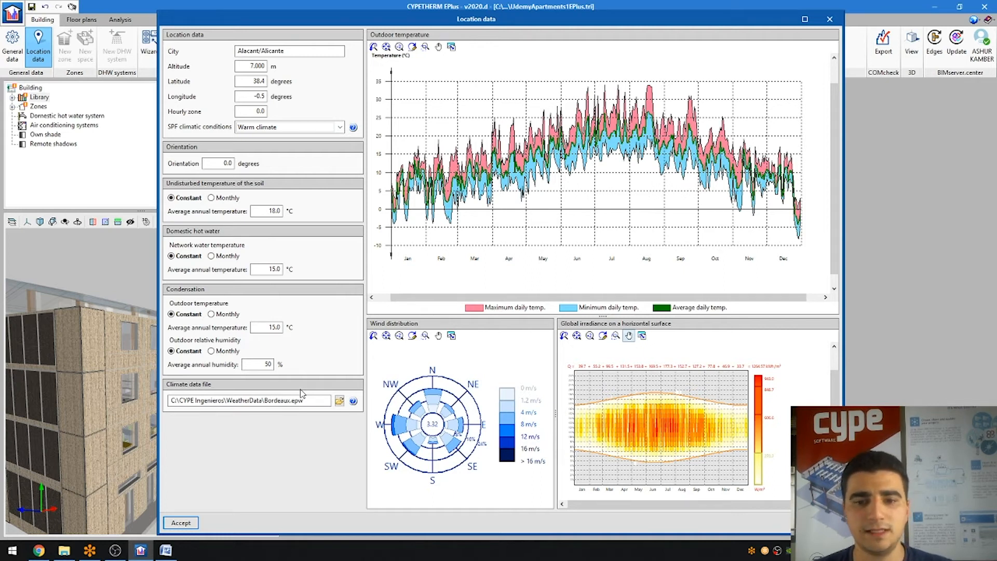
{"action": "left_click", "coordinate": [829, 19]}
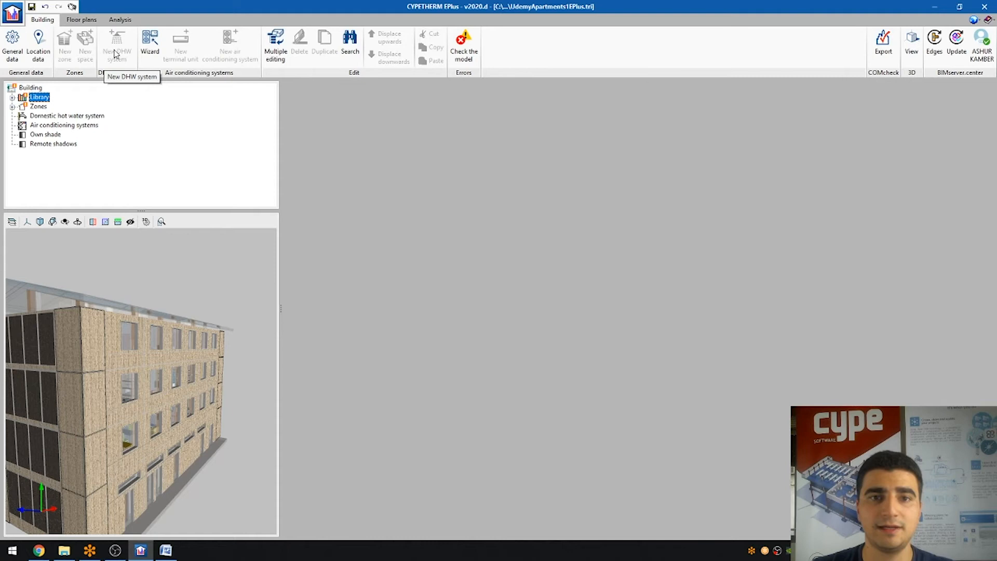
Step: View the domestic hot water system data, inspect the air conditioning system wizard, and close it without adding a system
{"action": "left_click", "coordinate": [72, 117]}
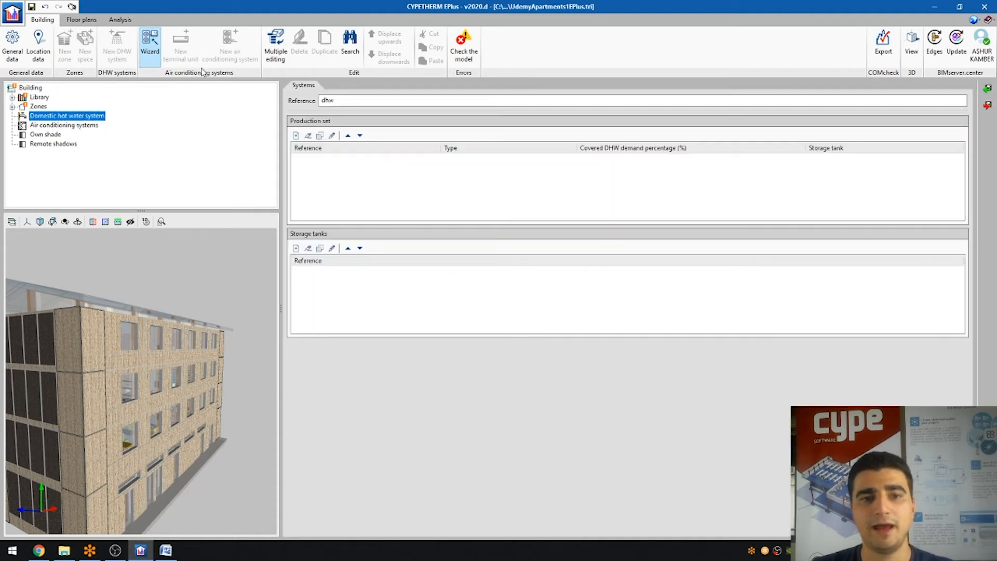
{"action": "left_click", "coordinate": [149, 45]}
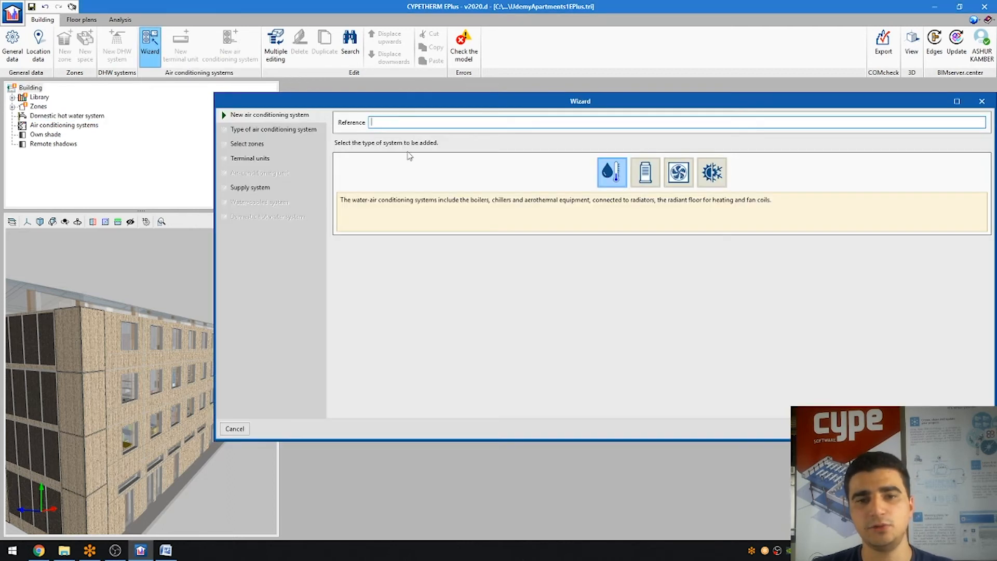
{"action": "left_click_drag", "start_coordinate": [430, 101], "coordinate": [304, 103]}
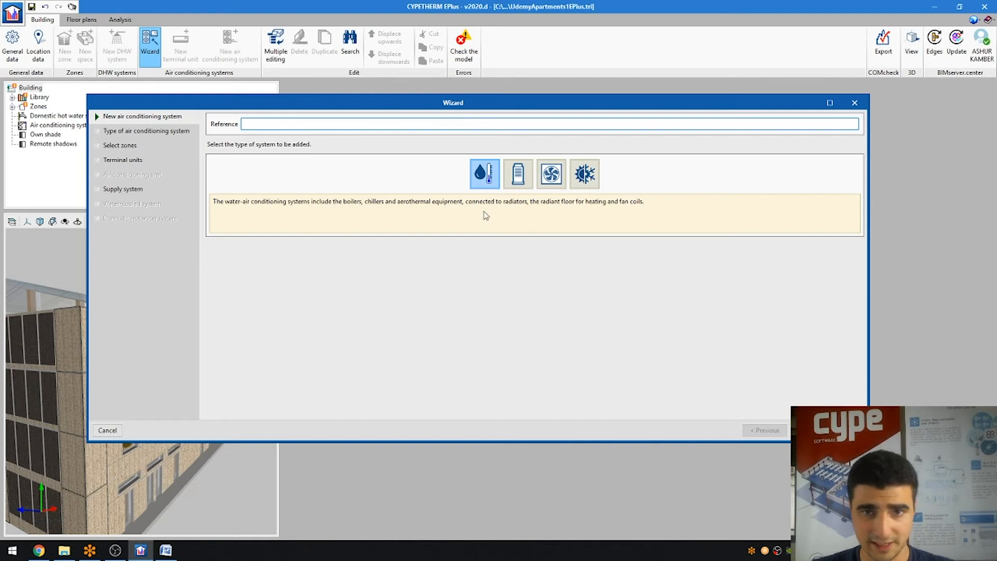
{"action": "left_click", "coordinate": [855, 103]}
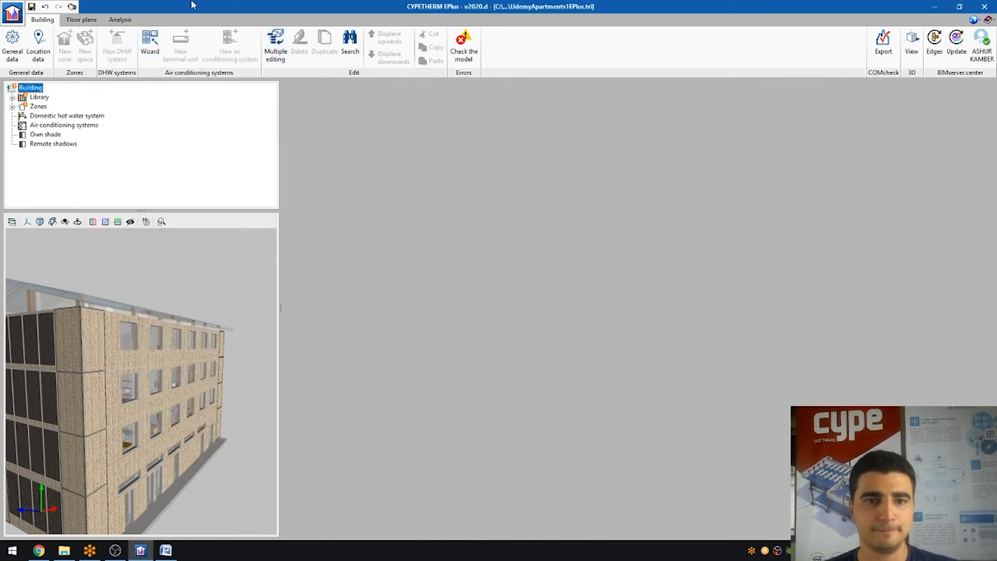
Step: Open multiple editing, mark Room 1, Room 2 and Room 3, and review the editing options for zones, spaces and library elements
{"action": "left_click", "coordinate": [277, 60]}
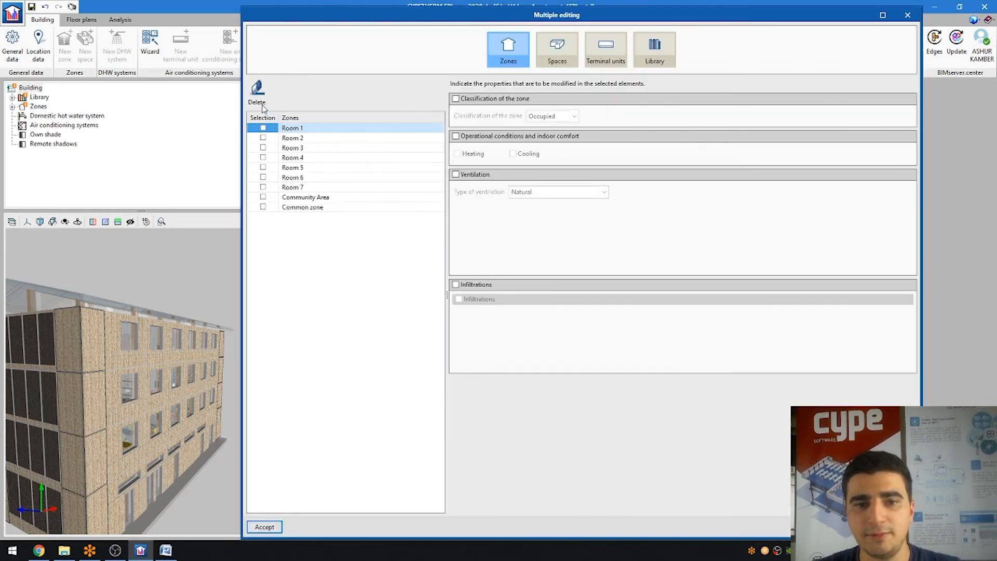
{"action": "left_click", "coordinate": [263, 139]}
{"action": "left_click", "coordinate": [264, 148]}
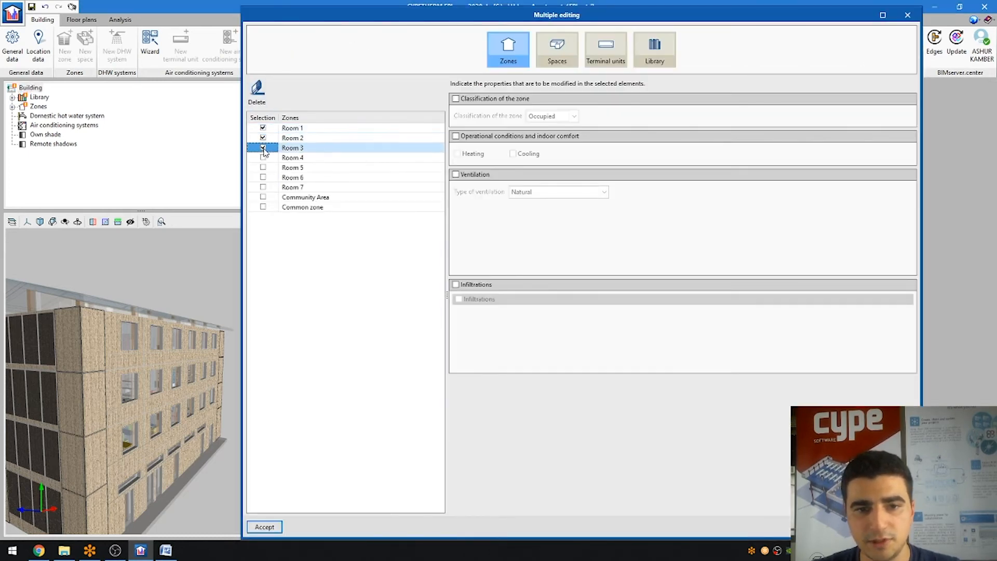
{"action": "left_click", "coordinate": [557, 50]}
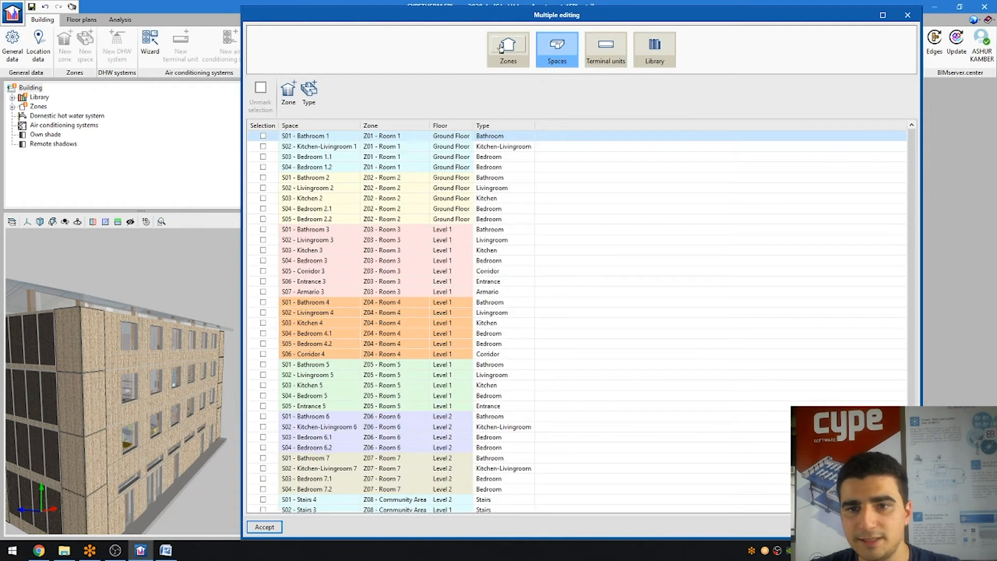
{"action": "left_click", "coordinate": [508, 47]}
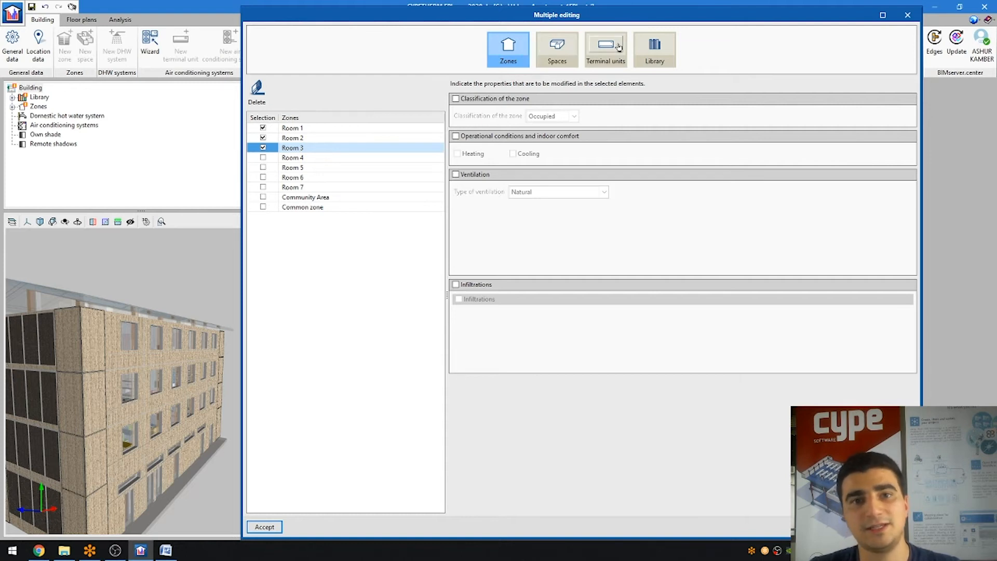
{"action": "left_click", "coordinate": [649, 47]}
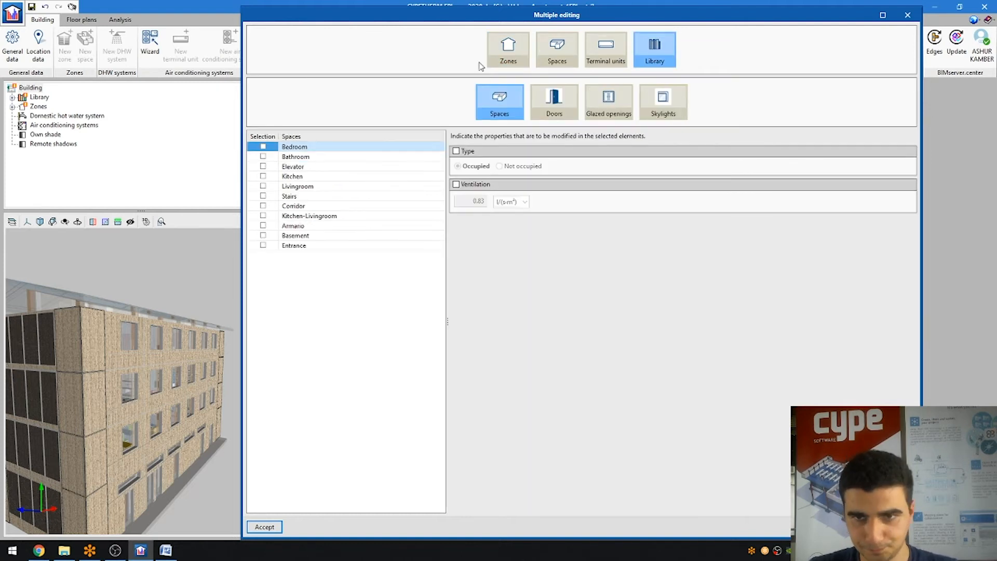
{"action": "left_click", "coordinate": [508, 49]}
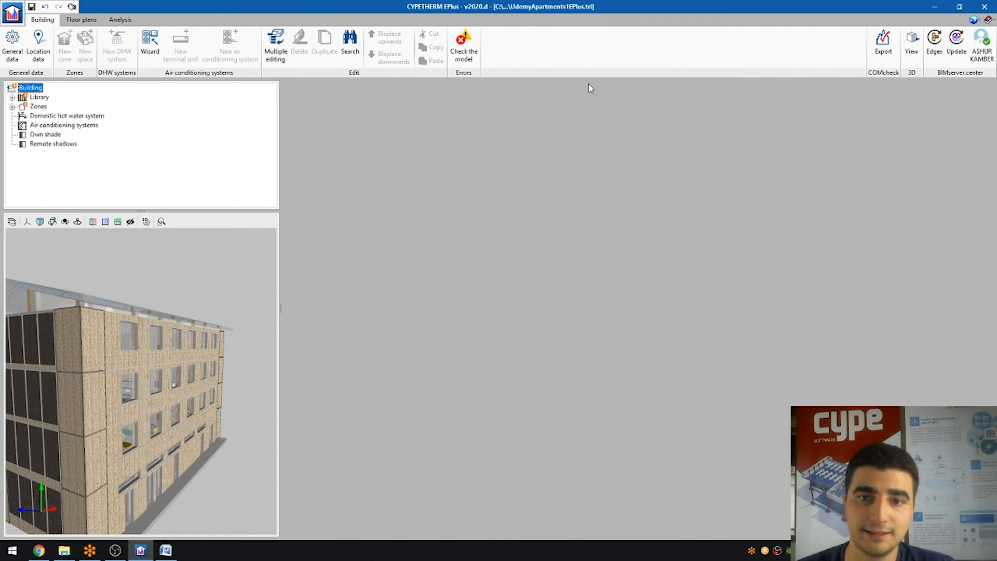
Step: Browse the searchable list of building elements and close the search without selecting anything
{"action": "left_click", "coordinate": [350, 40]}
{"action": "scroll", "coordinate": [369, 172], "scroll_direction": "down", "scroll_amount": 15}
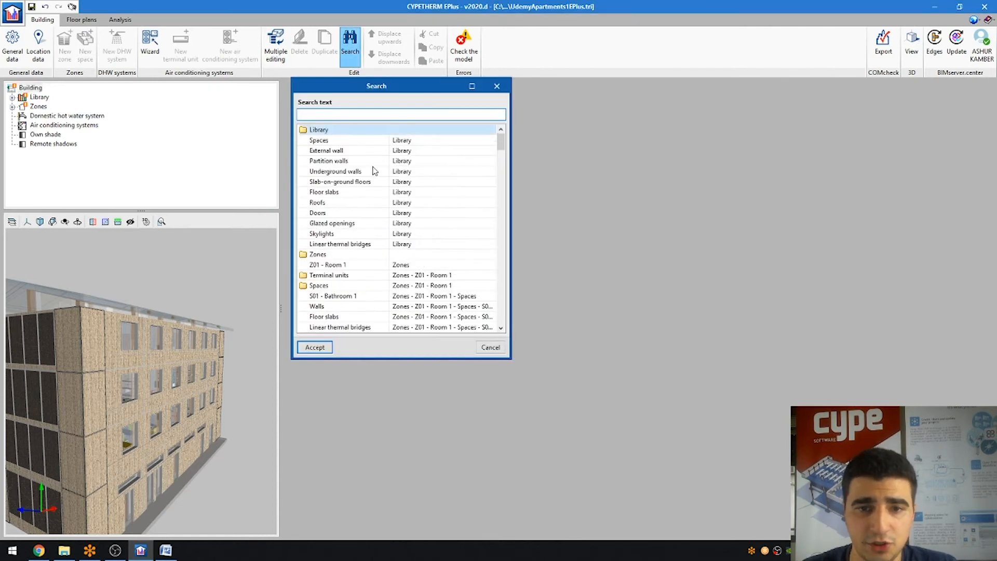
{"action": "left_click", "coordinate": [497, 86]}
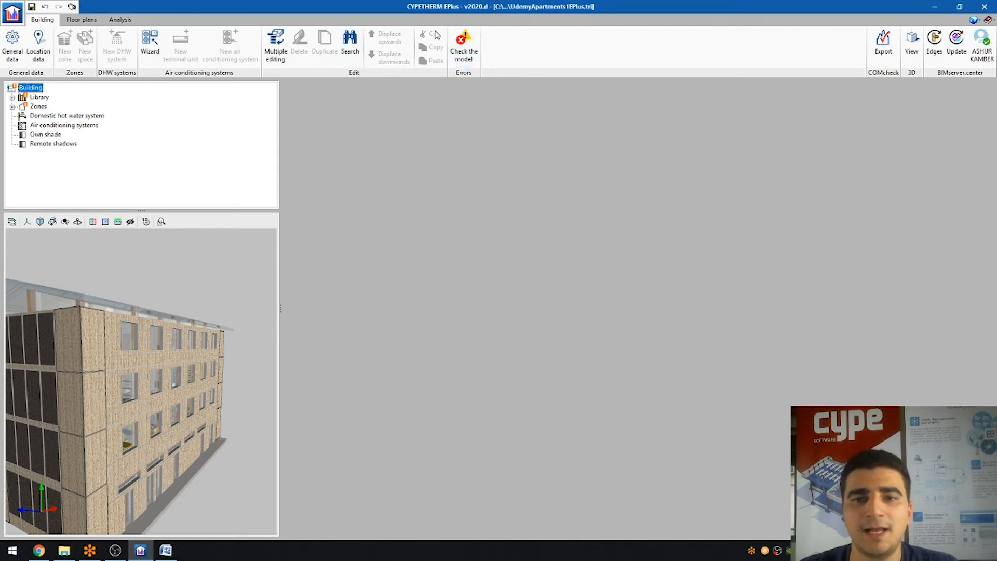
Step: Check the model for errors and review the resulting list
{"action": "left_click", "coordinate": [463, 48]}
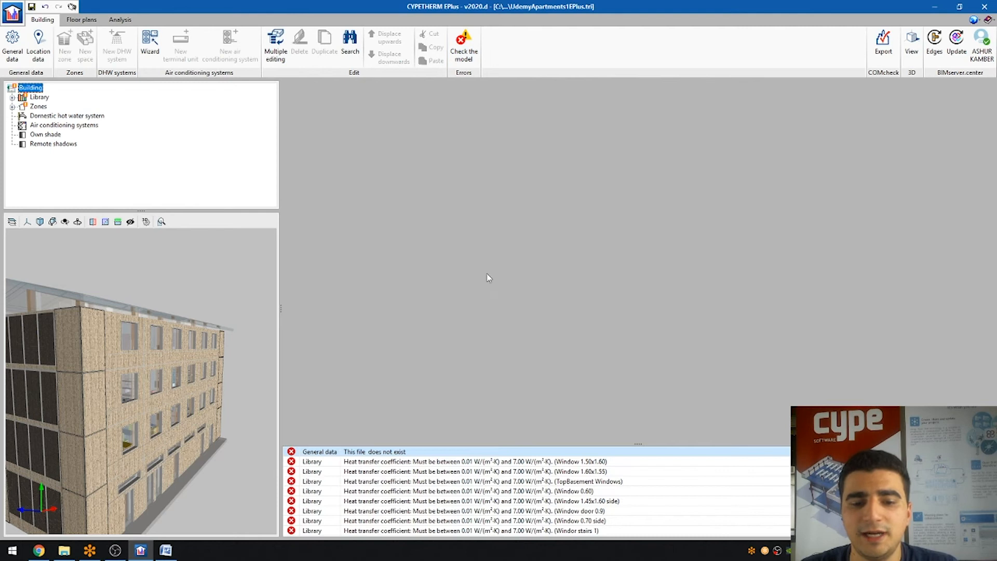
{"action": "scroll", "coordinate": [435, 507], "scroll_direction": "down", "scroll_amount": 2}
{"action": "scroll", "coordinate": [435, 507], "scroll_direction": "up", "scroll_amount": 2}
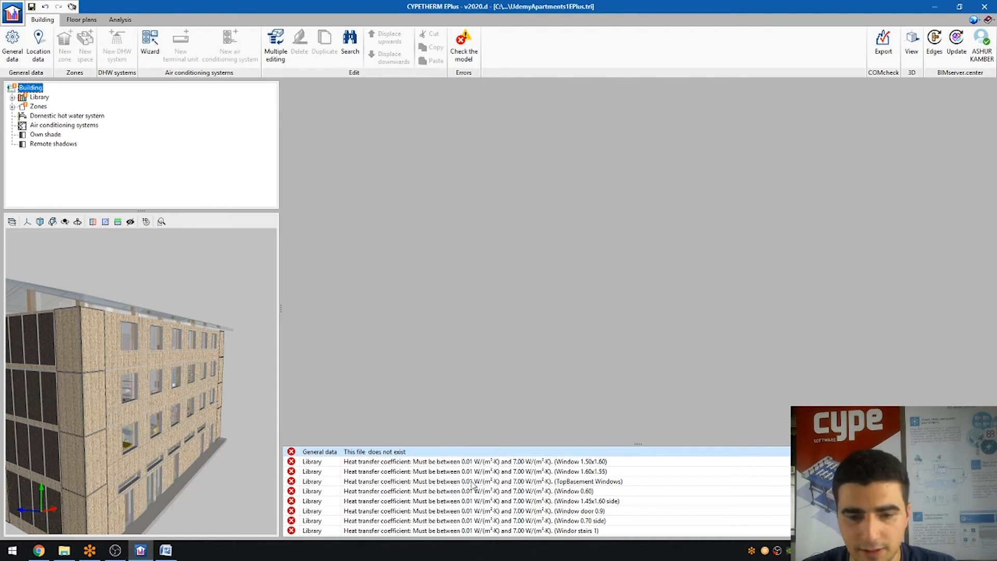
Step: Read through the model check's full list of general data, library and zone errors
{"action": "scroll", "coordinate": [473, 484], "scroll_direction": "down", "scroll_amount": 2}
{"action": "scroll", "coordinate": [473, 484], "scroll_direction": "down", "scroll_amount": 3}
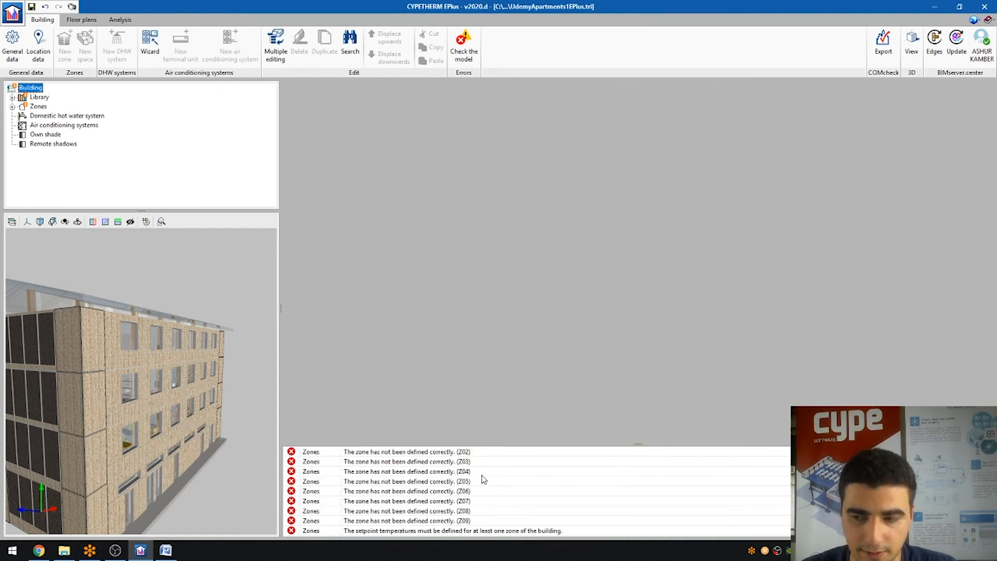
{"action": "scroll", "coordinate": [485, 491], "scroll_direction": "up", "scroll_amount": 5}
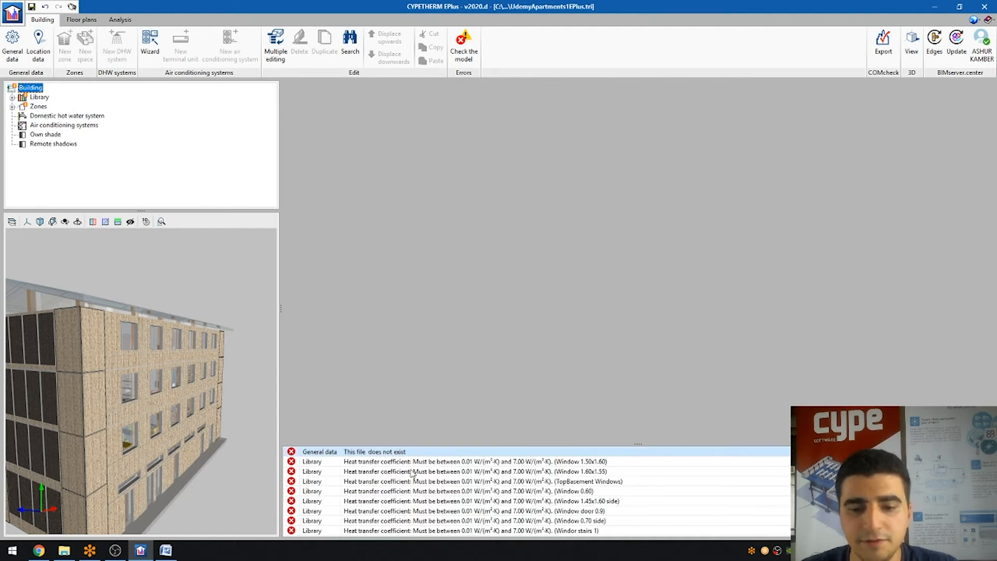
{"action": "scroll", "coordinate": [435, 479], "scroll_direction": "down", "scroll_amount": 3}
{"action": "scroll", "coordinate": [426, 479], "scroll_direction": "up", "scroll_amount": 3}
{"action": "scroll", "coordinate": [425, 479], "scroll_direction": "down", "scroll_amount": 3}
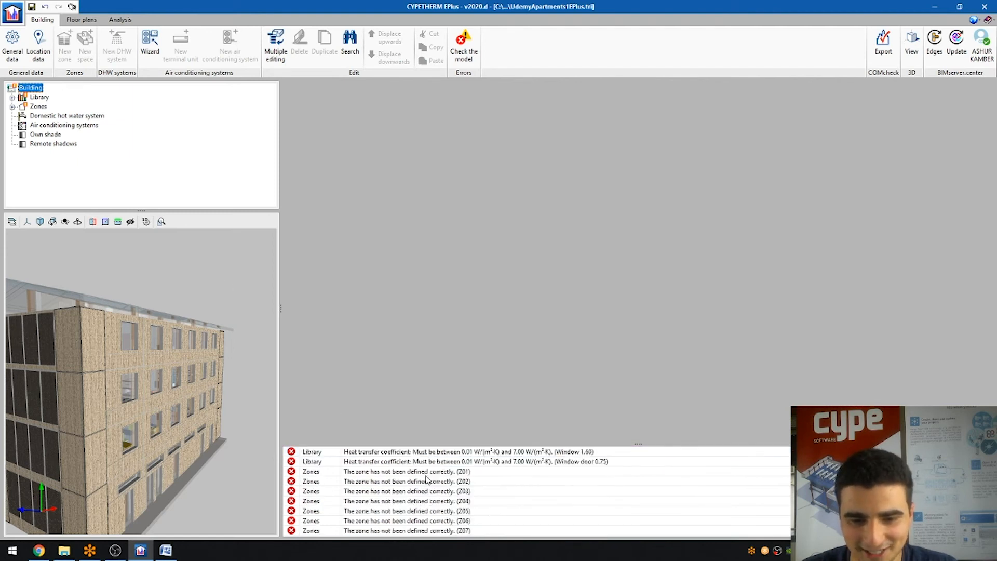
{"action": "scroll", "coordinate": [426, 479], "scroll_direction": "up", "scroll_amount": 3}
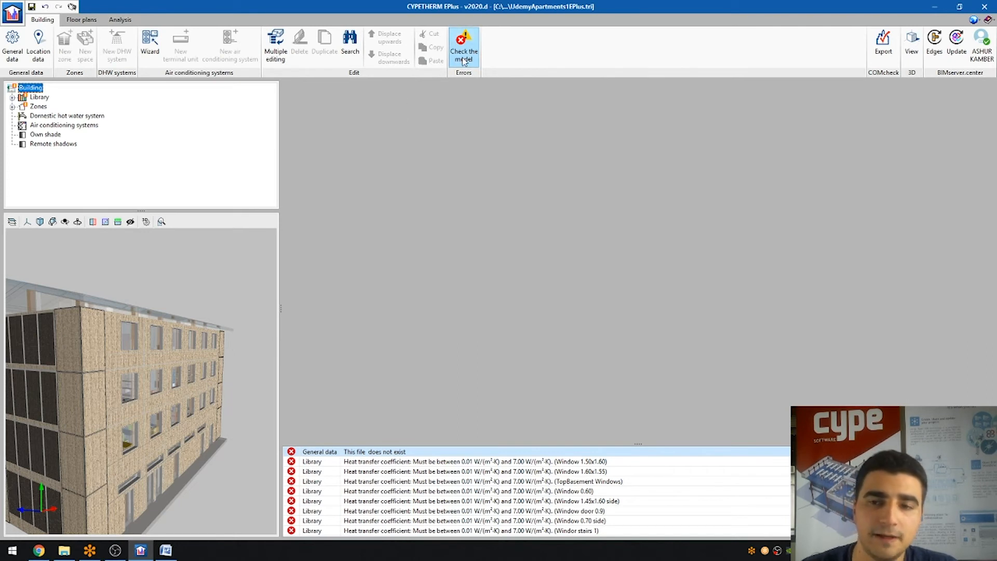
Step: Trace the Window 1.50x1.60 error to the library's glazed openings, view that window's data and close it without changes
{"action": "left_click", "coordinate": [362, 463]}
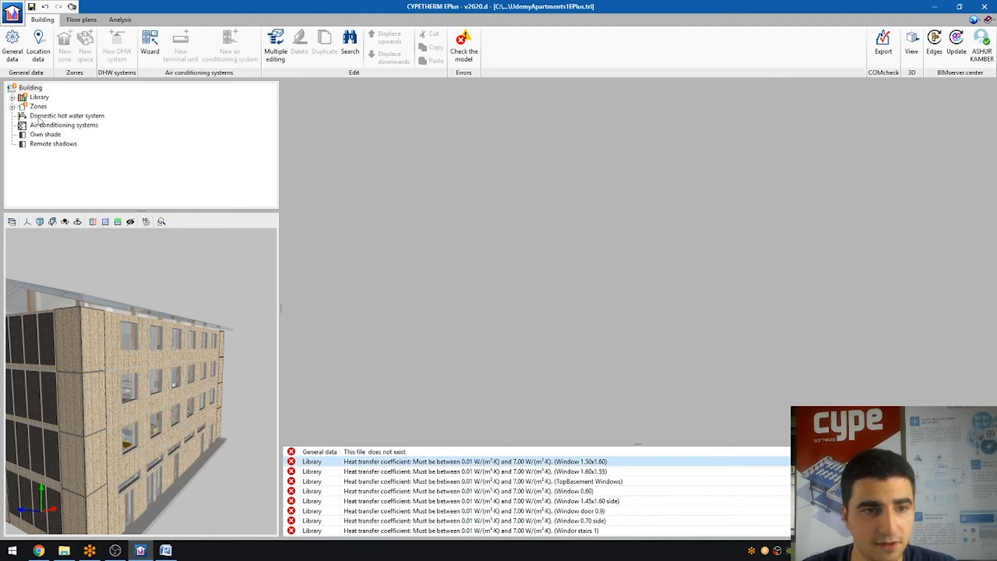
{"action": "left_click", "coordinate": [12, 97]}
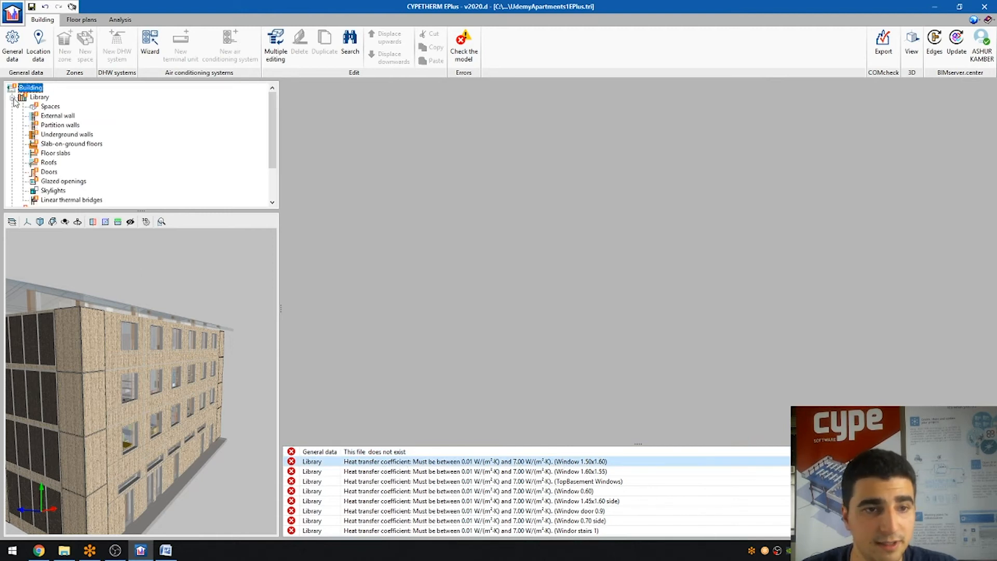
{"action": "left_click", "coordinate": [57, 182]}
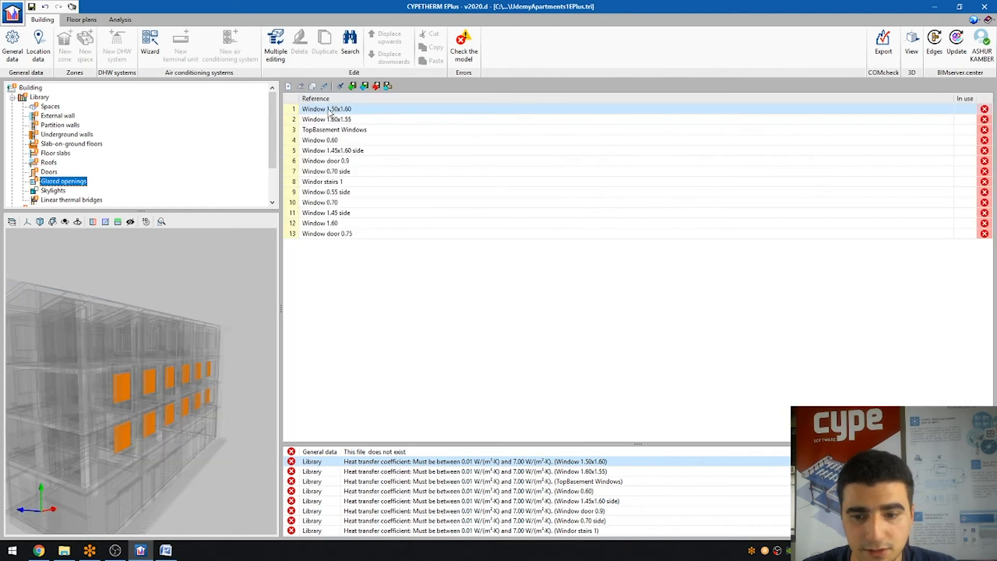
{"action": "double_click", "coordinate": [354, 110]}
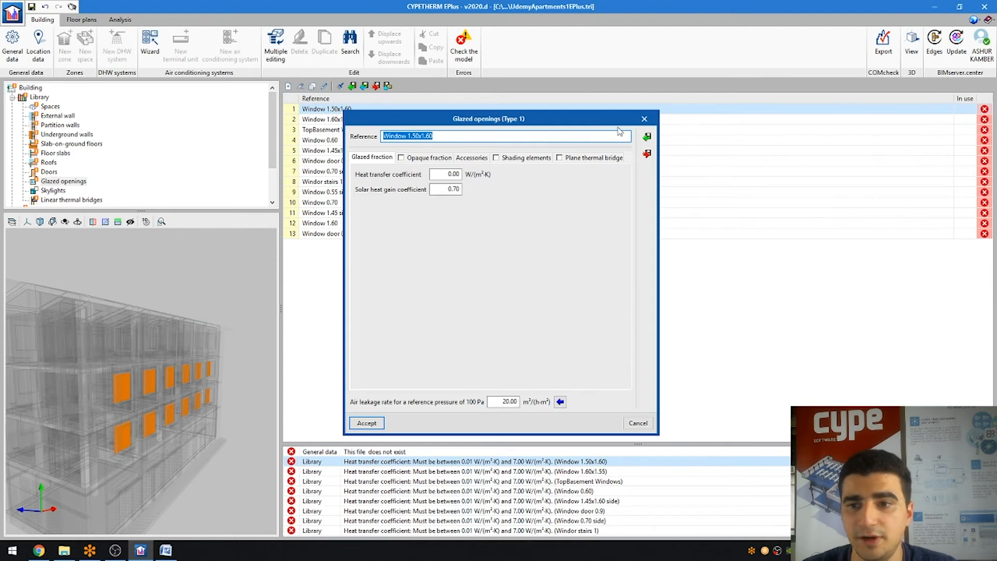
{"action": "left_click", "coordinate": [644, 119]}
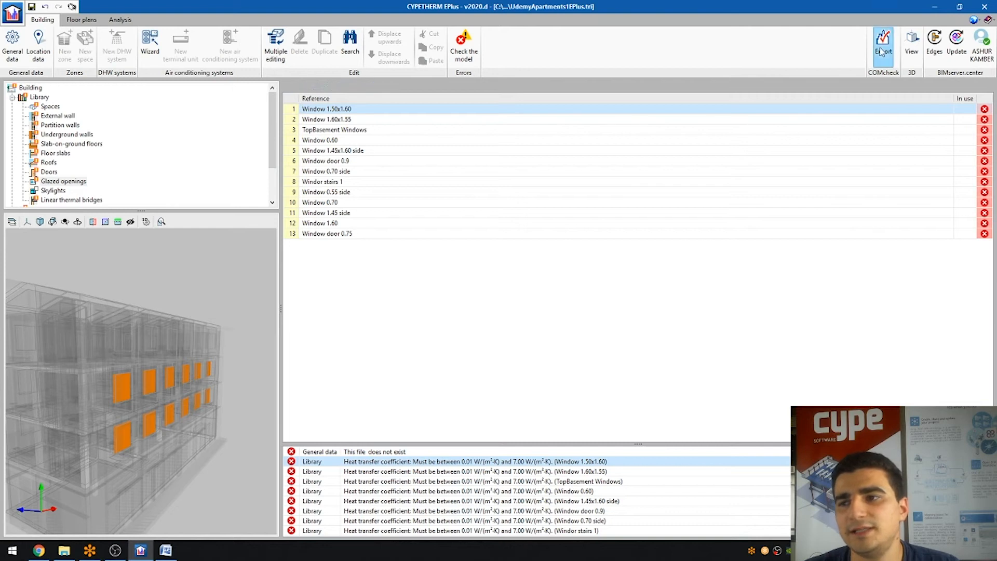
Step: Look at the COMcheck export, and orbit the building in the full 3D view before closing it
{"action": "left_click", "coordinate": [883, 45]}
{"action": "left_click", "coordinate": [575, 235]}
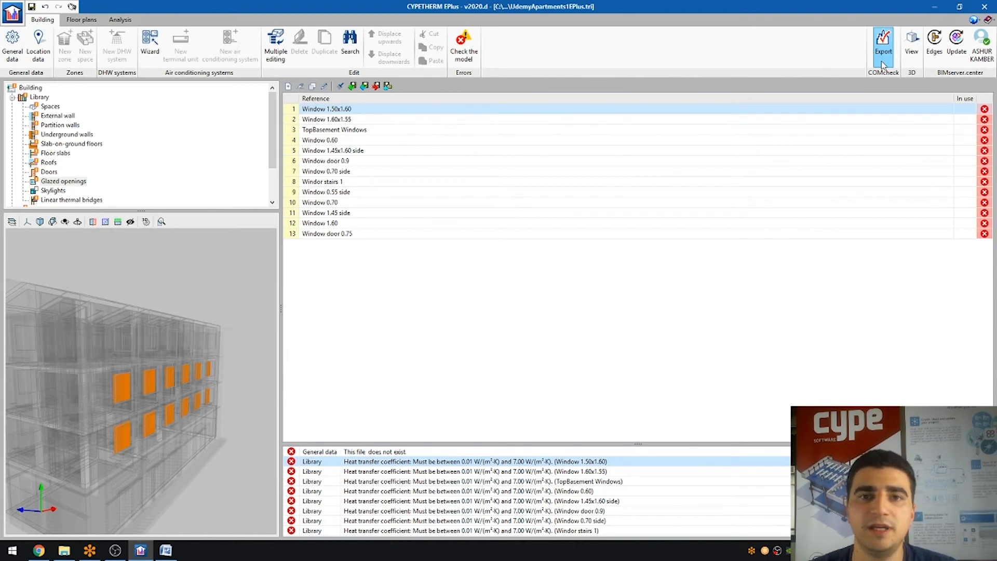
{"action": "left_click", "coordinate": [914, 41]}
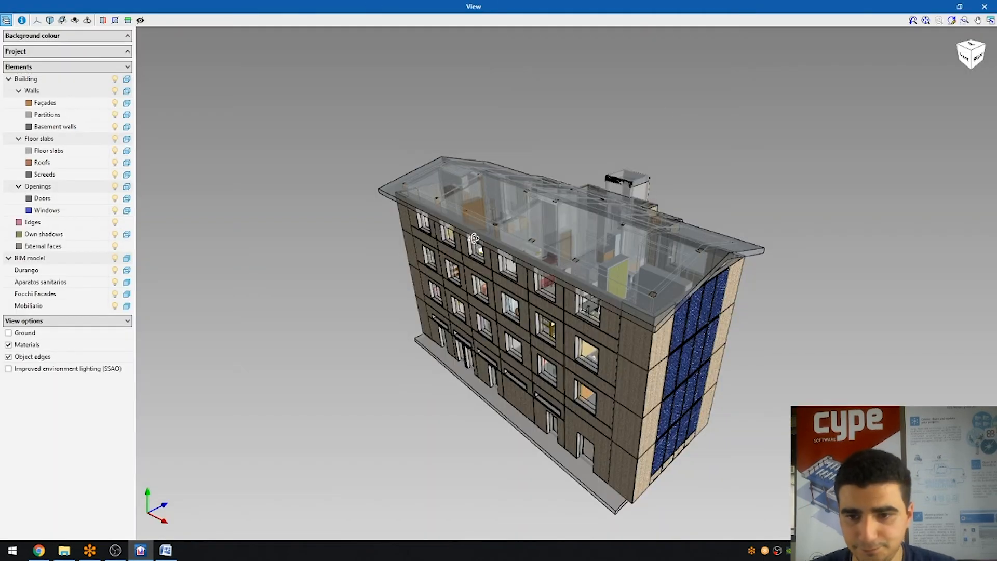
{"action": "left_click_drag", "start_coordinate": [474, 238], "coordinate": [279, 59]}
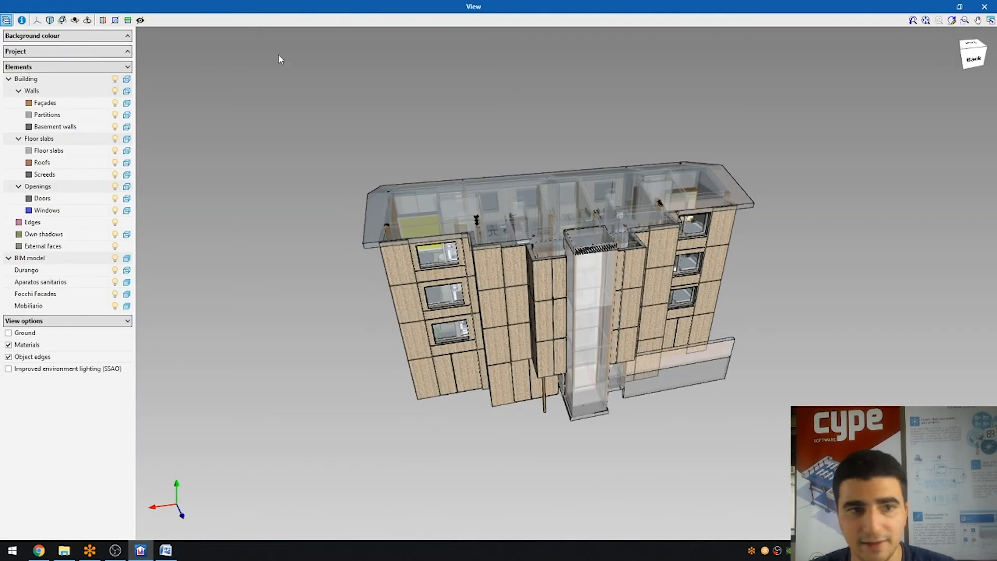
{"action": "left_click", "coordinate": [985, 6]}
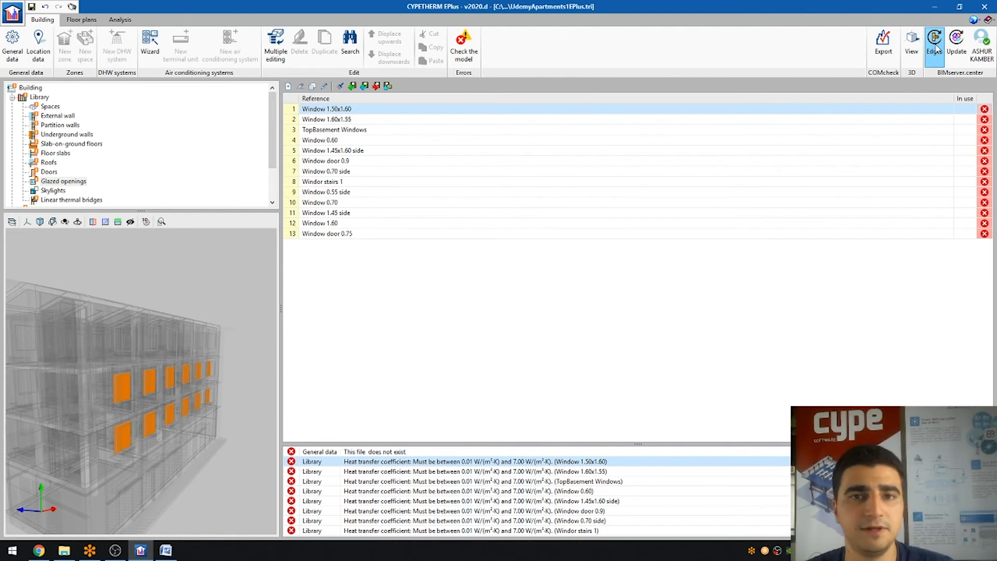
Step: Examine the highlighted glazed openings up close in the 3D preview and look at the BIMserver.center edges option
{"action": "mouse_move", "coordinate": [134, 351]}
{"action": "left_mouse_down"}
{"action": "mouse_move", "coordinate": [152, 368]}
{"action": "mouse_move", "coordinate": [196, 336]}
{"action": "mouse_move", "coordinate": [203, 343]}
{"action": "mouse_move", "coordinate": [200, 331]}
{"action": "mouse_move", "coordinate": [203, 358]}
{"action": "left_mouse_up"}
{"action": "scroll", "coordinate": [196, 346], "scroll_direction": "up", "scroll_amount": 4}
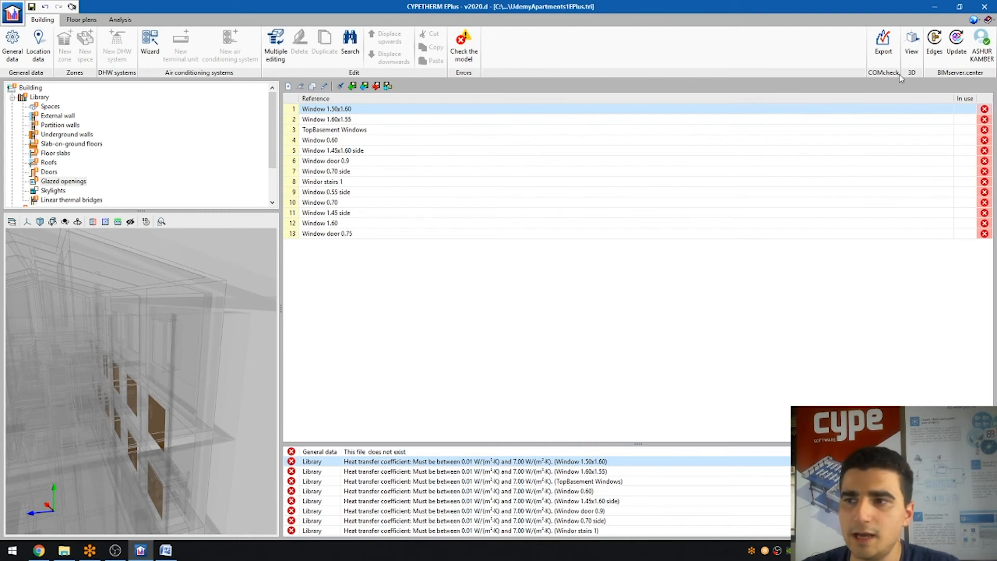
{"action": "left_click", "coordinate": [931, 54]}
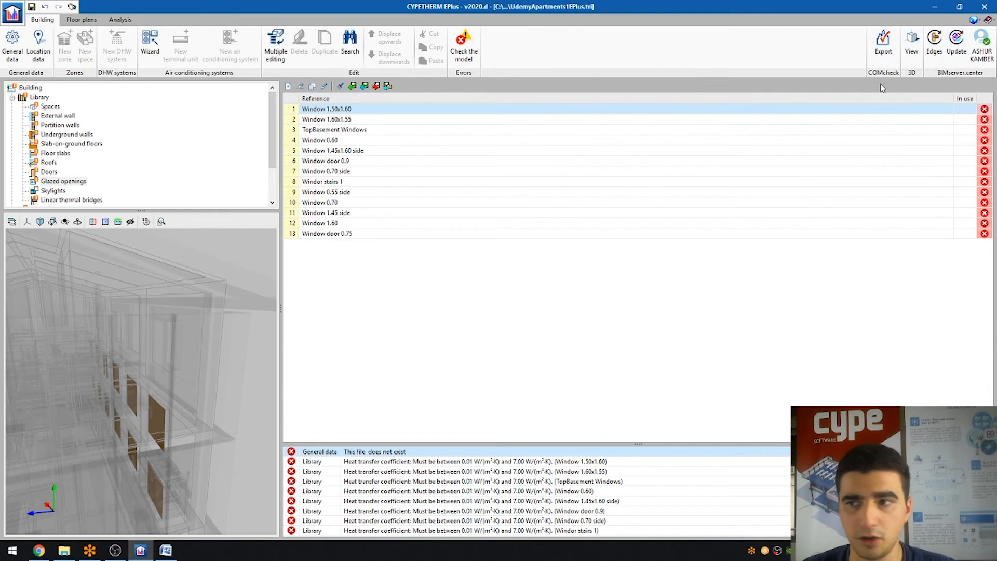
Step: Update the calculation model from the linked BIM project, keeping the current update options and all IFC files included
{"action": "left_click", "coordinate": [960, 63]}
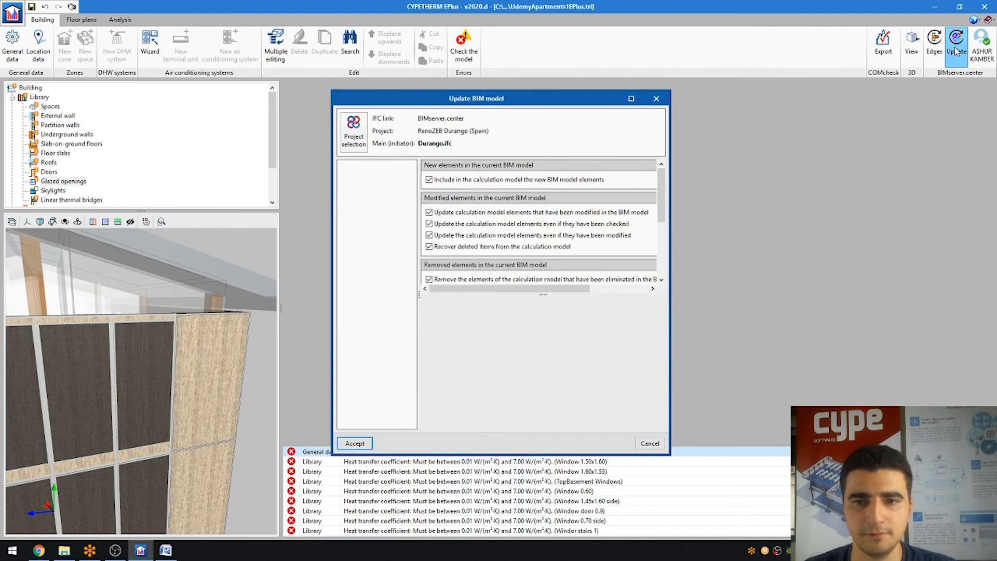
{"action": "double_click", "coordinate": [497, 100]}
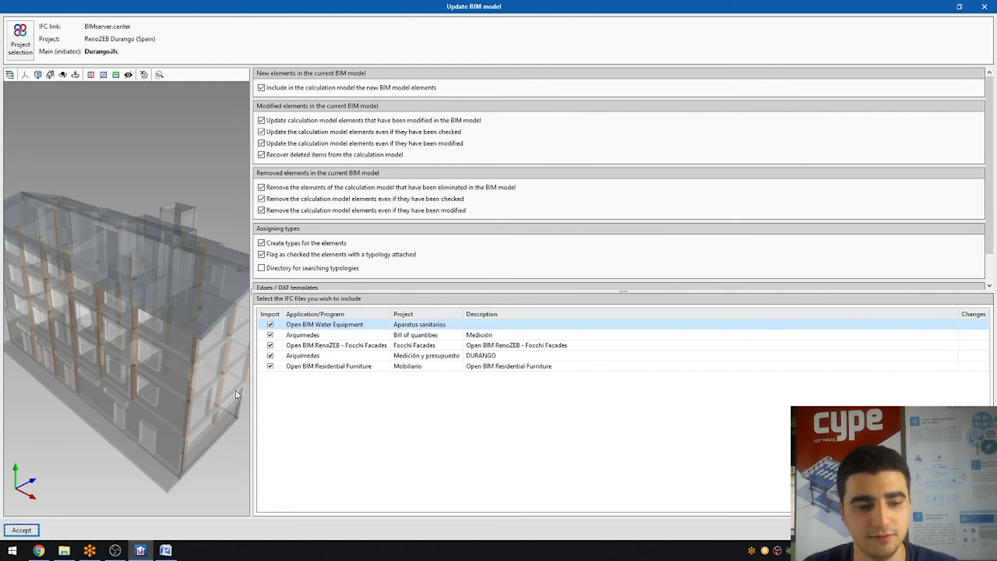
{"action": "left_click", "coordinate": [37, 530]}
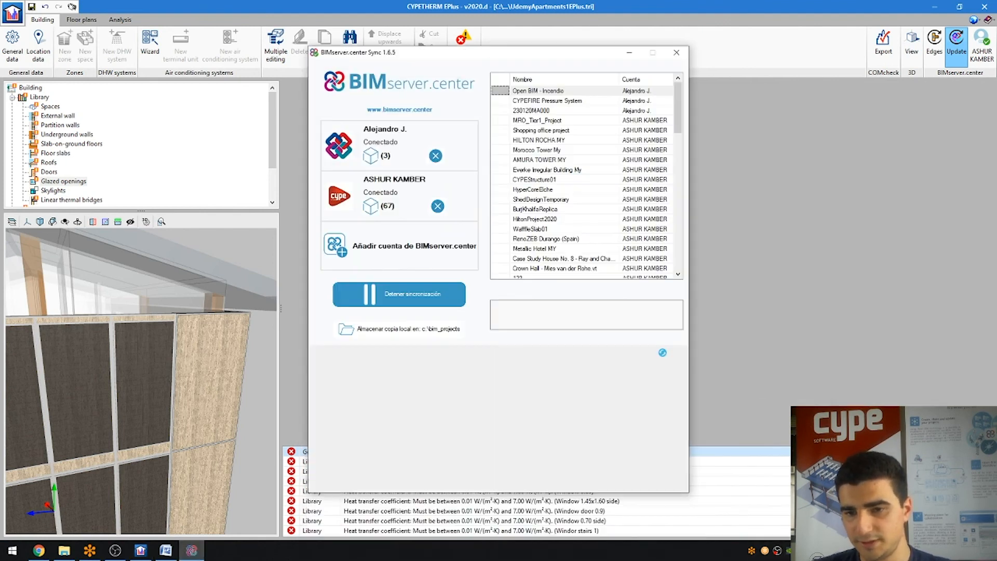
Step: Review and accept the update process results, and close the BIMserver.center Sync window
{"action": "left_click_drag", "start_coordinate": [444, 59], "coordinate": [670, 65]}
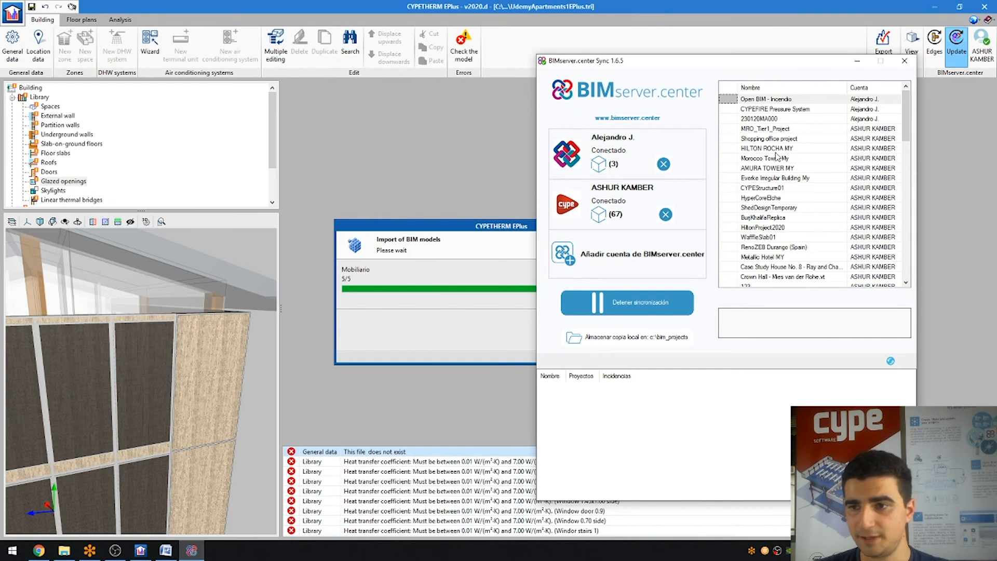
{"action": "left_click_drag", "start_coordinate": [674, 66], "coordinate": [726, 161]}
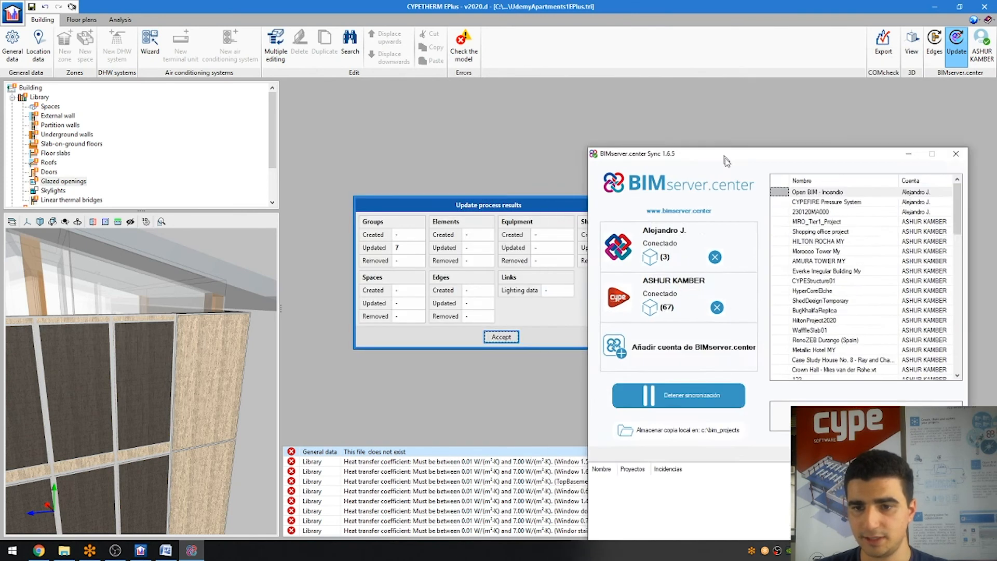
{"action": "left_click_drag", "start_coordinate": [464, 206], "coordinate": [401, 166]}
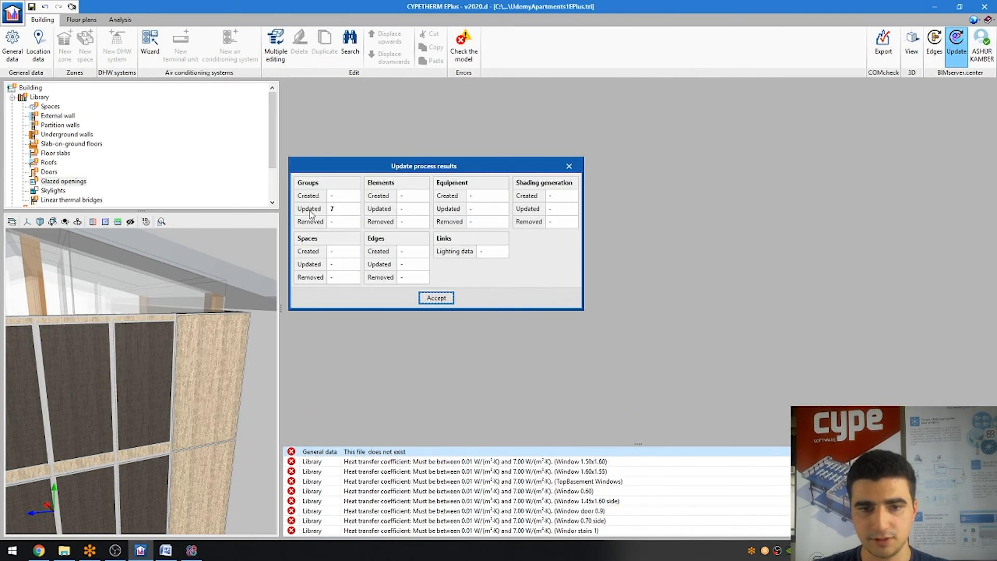
{"action": "left_click", "coordinate": [434, 299]}
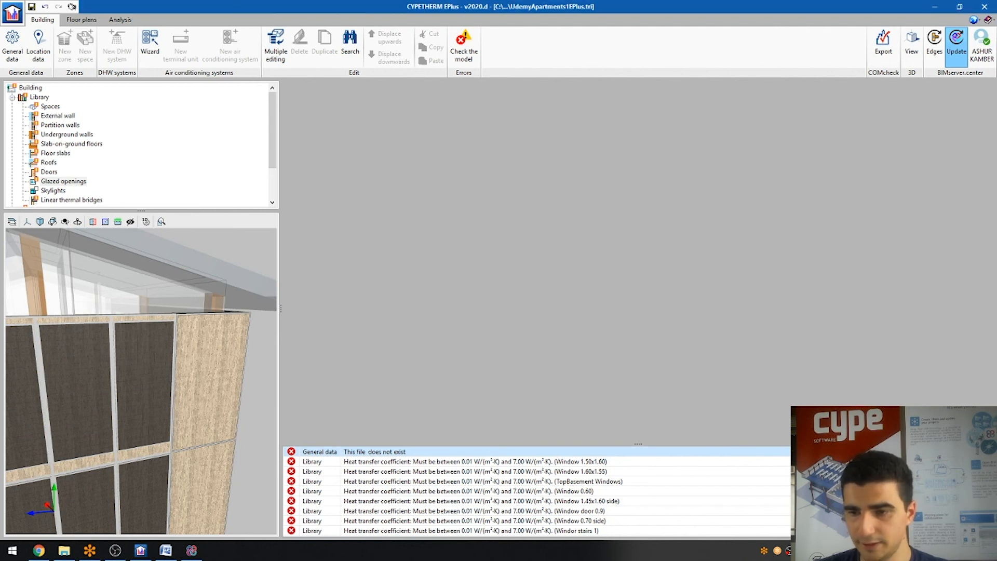
{"action": "left_click", "coordinate": [192, 551]}
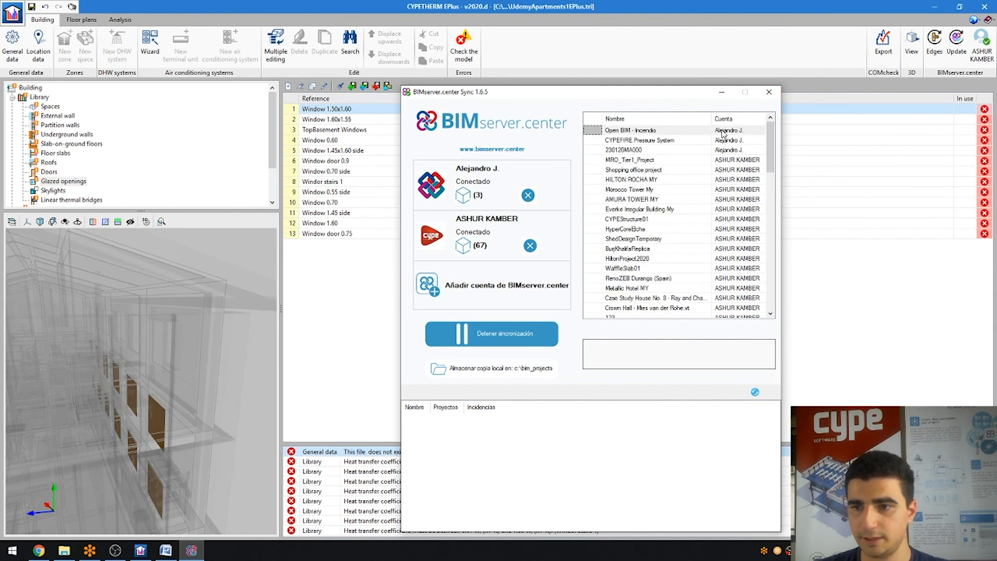
{"action": "left_click", "coordinate": [769, 92]}
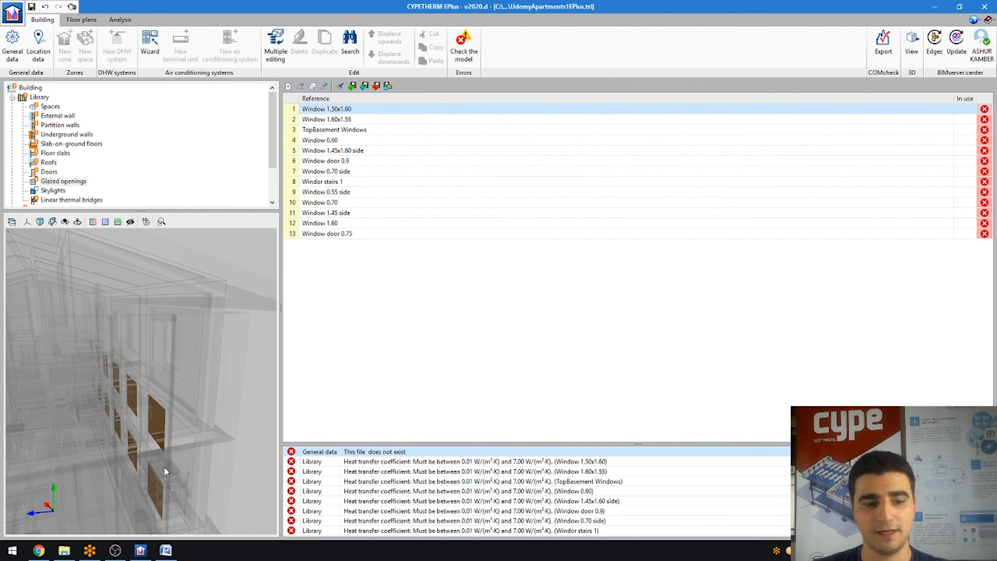
Step: Switch to Chrome and log in to BIMserver.center with the account e-mail and password
{"action": "left_click", "coordinate": [39, 550]}
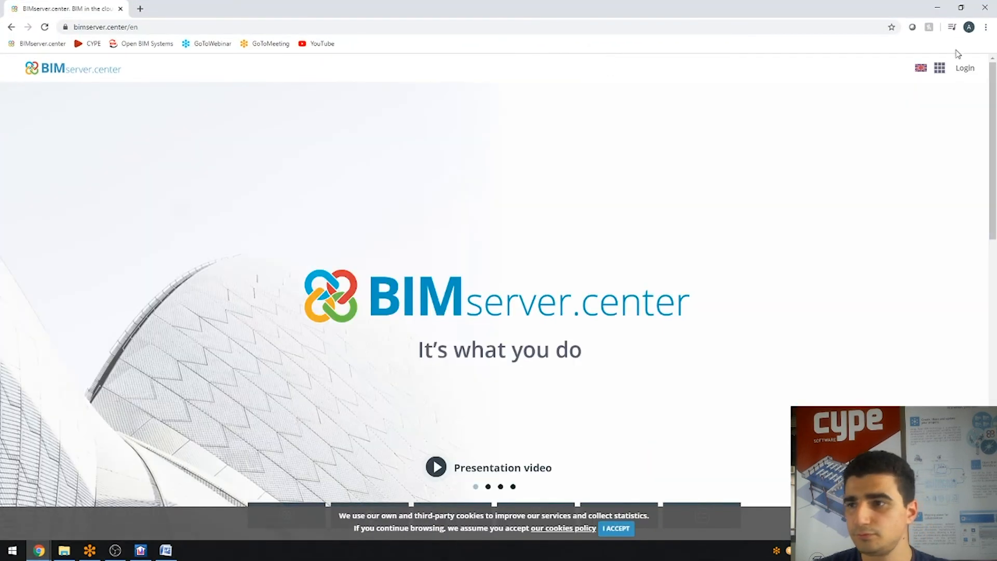
{"action": "left_click", "coordinate": [964, 69]}
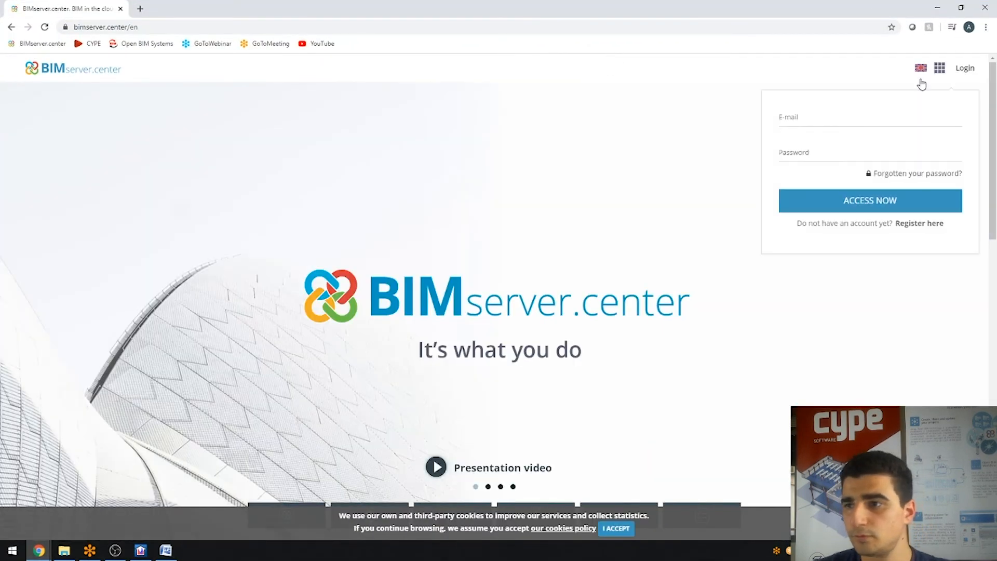
{"action": "left_click", "coordinate": [857, 123]}
{"action": "type", "text": "a"}
{"action": "left_click", "coordinate": [846, 157]}
{"action": "left_click", "coordinate": [843, 152]}
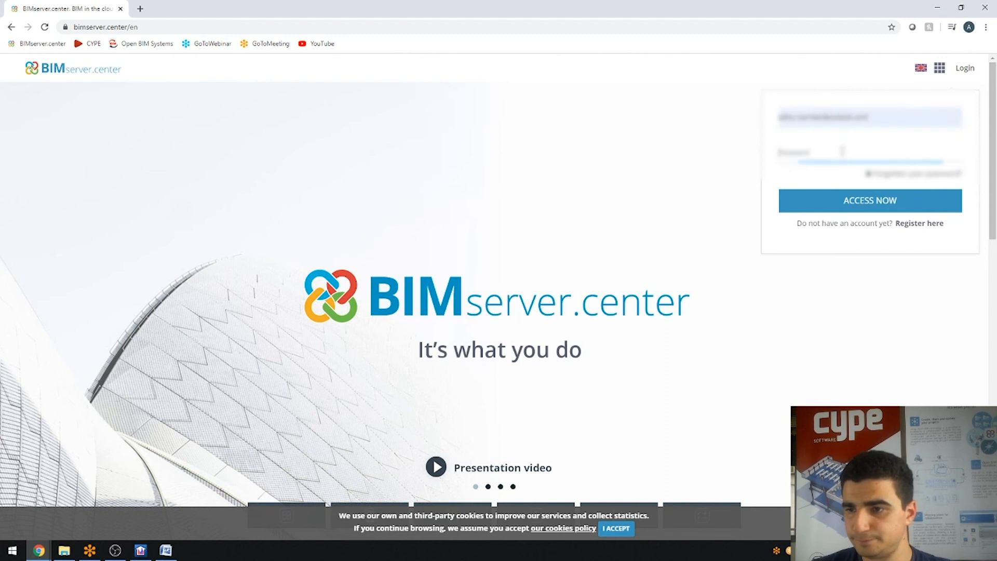
{"action": "type", "text": "•"}
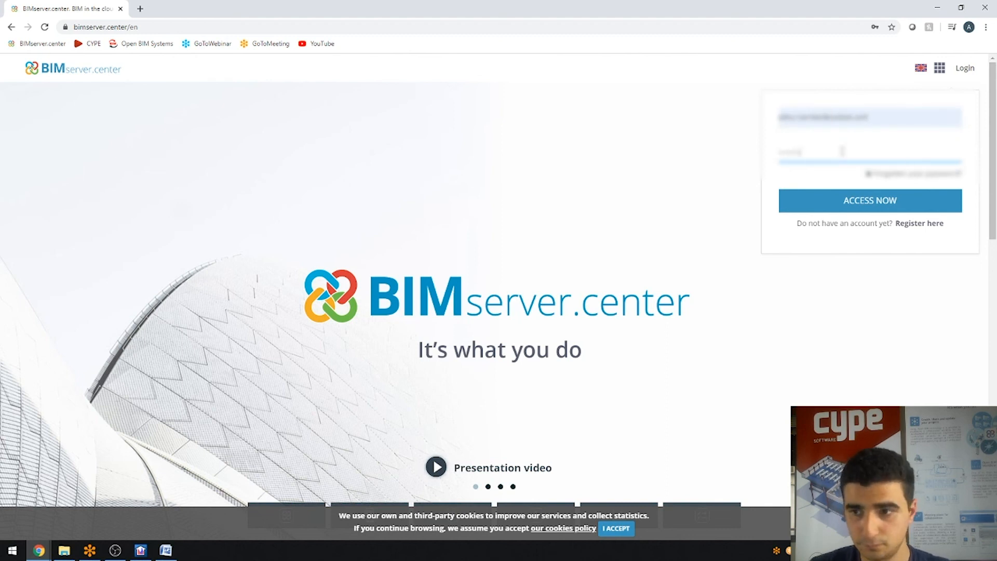
{"action": "key", "text": "BackSpace"}
{"action": "type", "text": "•"}
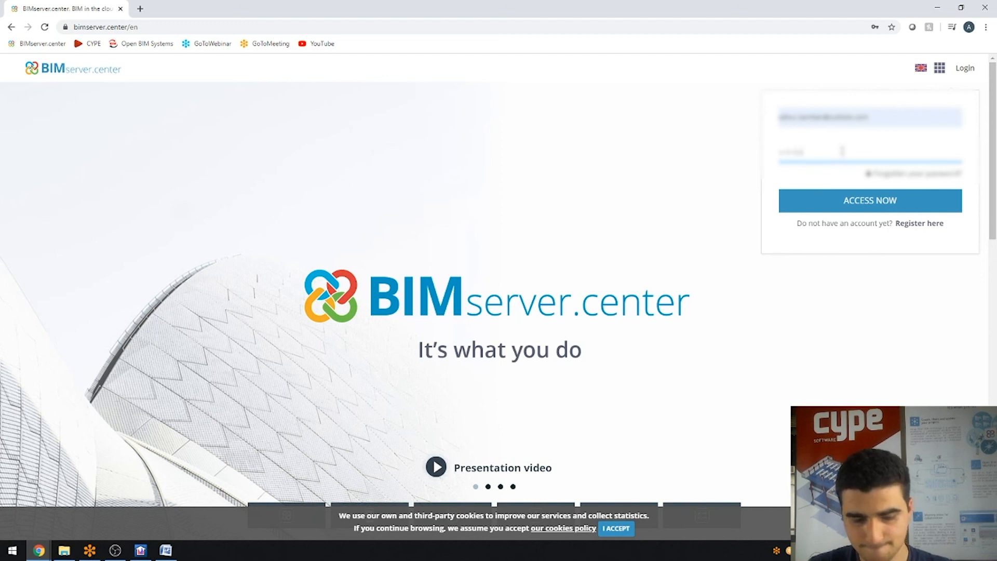
{"action": "key", "text": "Return"}
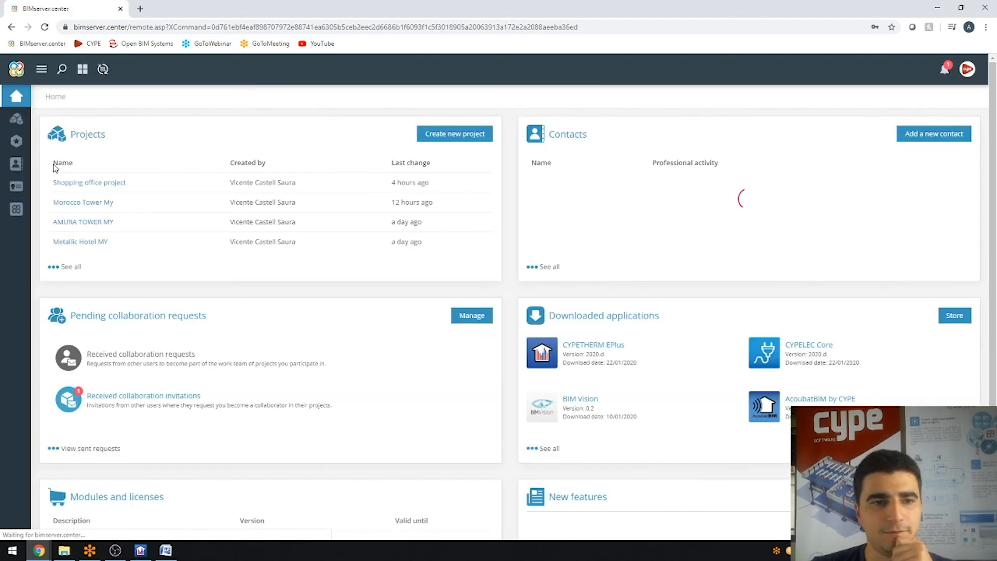
Step: Open the list of all projects, show 50 entries and reverse the sort order by last change
{"action": "left_click", "coordinate": [16, 118]}
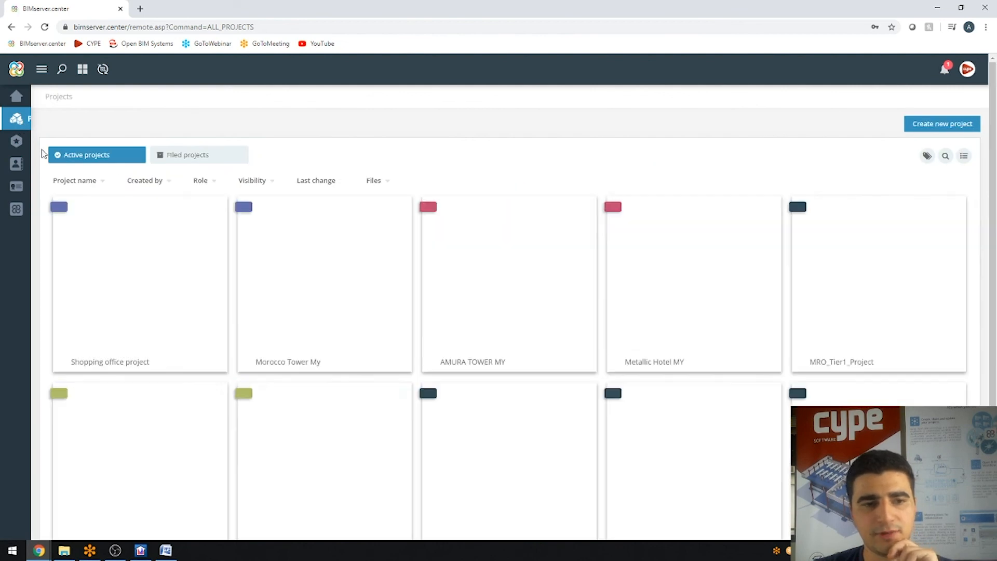
{"action": "scroll", "coordinate": [206, 230], "scroll_direction": "down", "scroll_amount": 1}
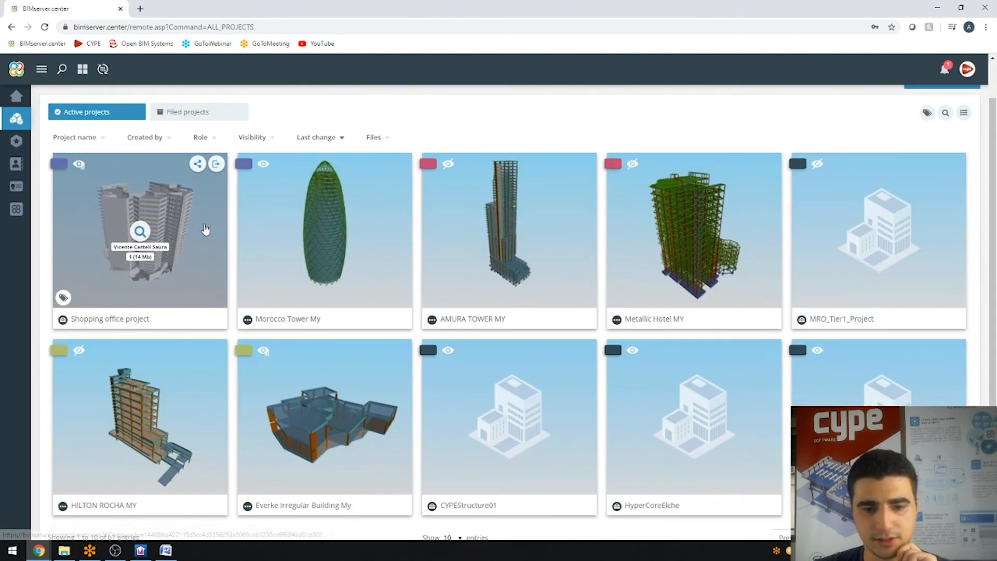
{"action": "scroll", "coordinate": [205, 229], "scroll_direction": "down", "scroll_amount": 1}
{"action": "left_click", "coordinate": [453, 506]}
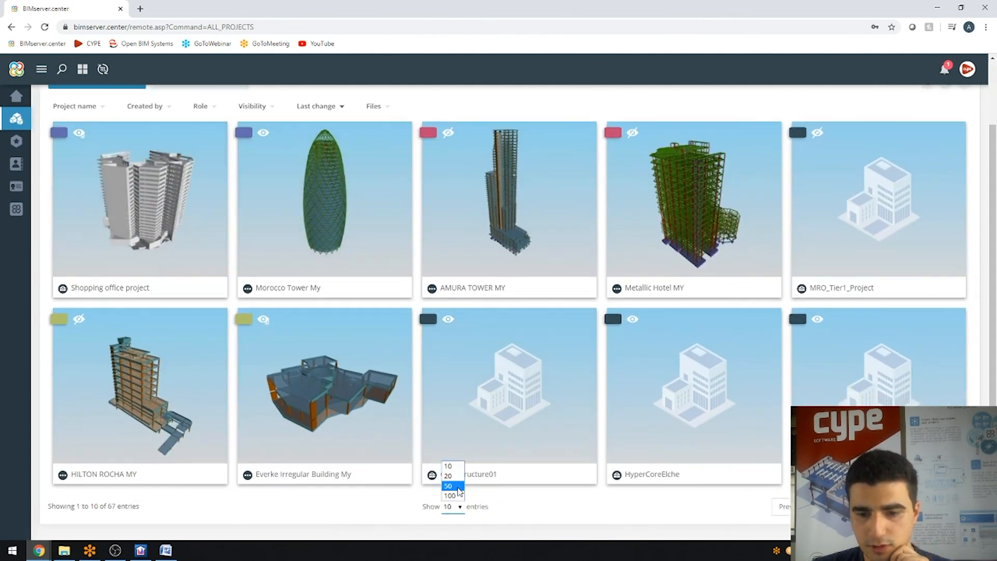
{"action": "left_click", "coordinate": [459, 490]}
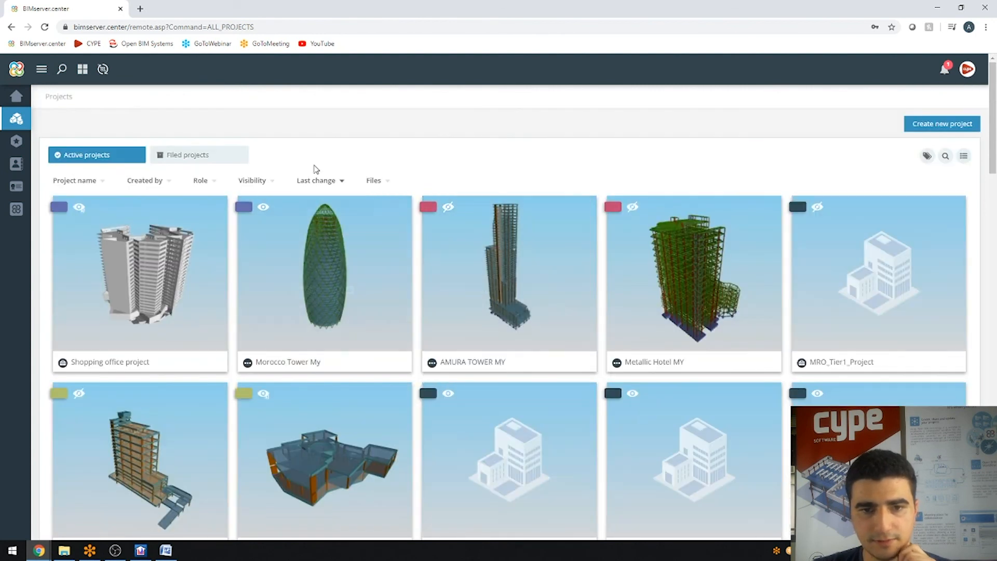
{"action": "left_click", "coordinate": [341, 183]}
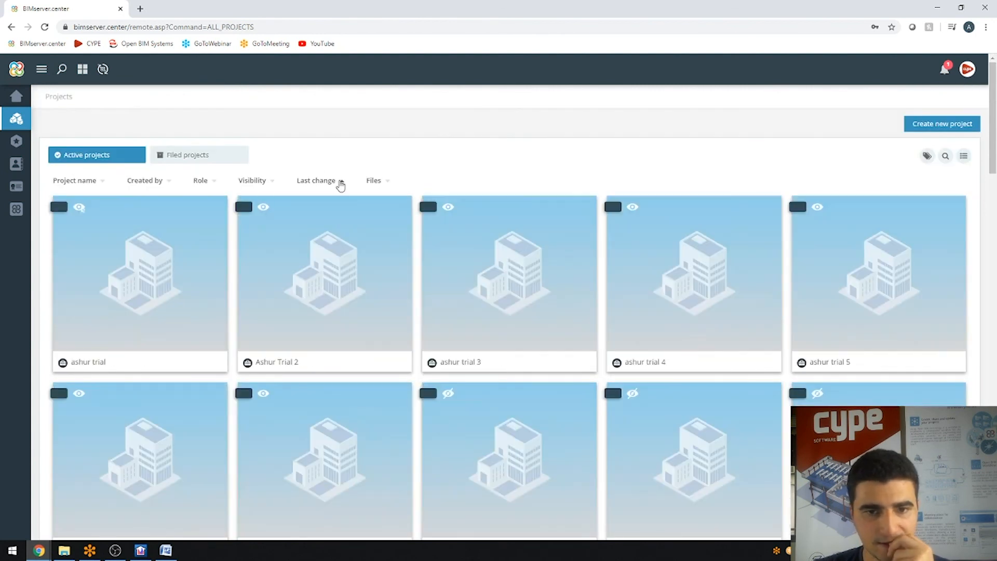
Step: Reverse the project sort order by last change again and open the RenoZEB Durango (Spain) project
{"action": "left_click", "coordinate": [340, 182]}
{"action": "scroll", "coordinate": [356, 296], "scroll_direction": "down", "scroll_amount": 5}
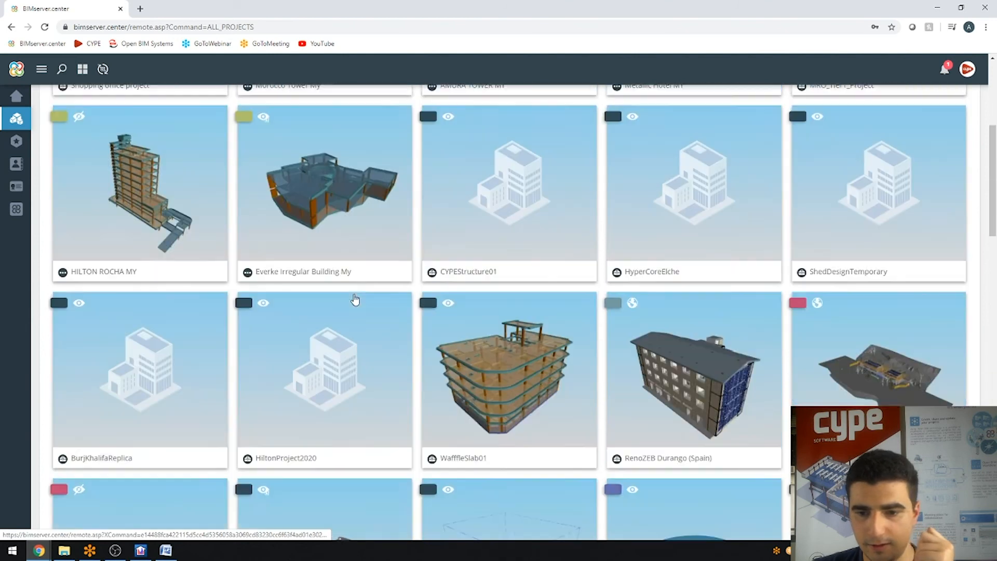
{"action": "left_click", "coordinate": [694, 348]}
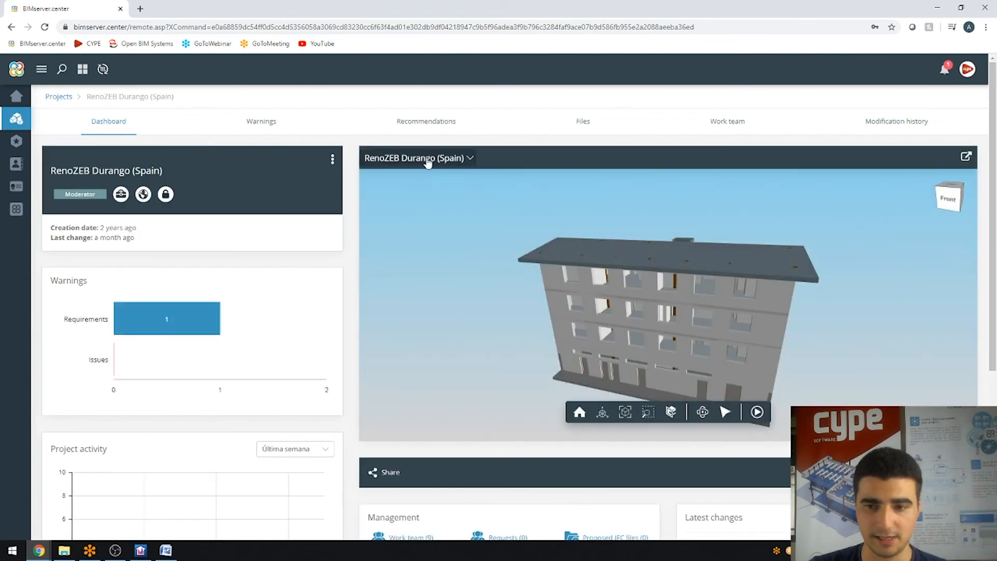
Step: View the list of models in the RenoZEB Durango project's 3D viewer, close it, and open the project's files
{"action": "left_click", "coordinate": [462, 159]}
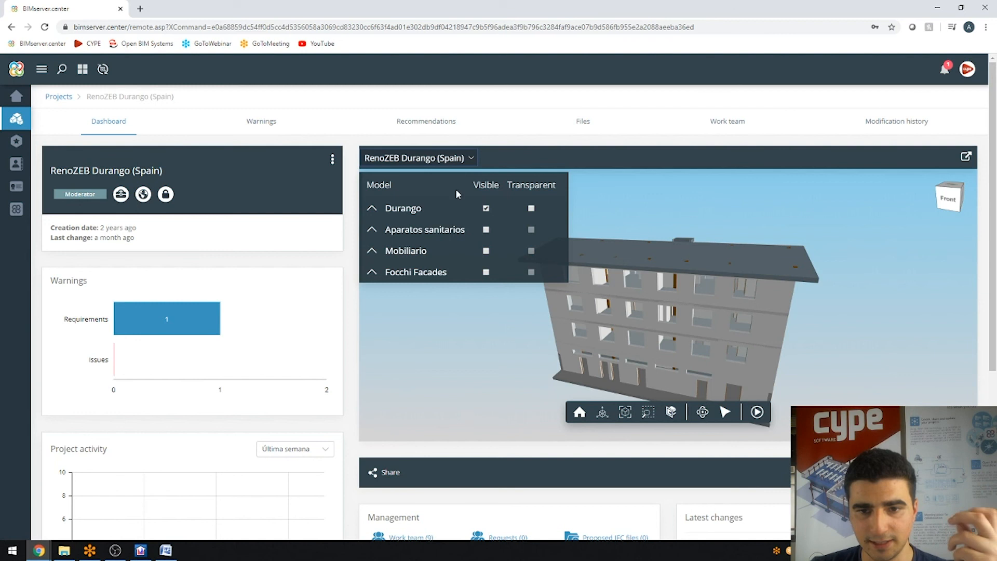
{"action": "left_click", "coordinate": [466, 158]}
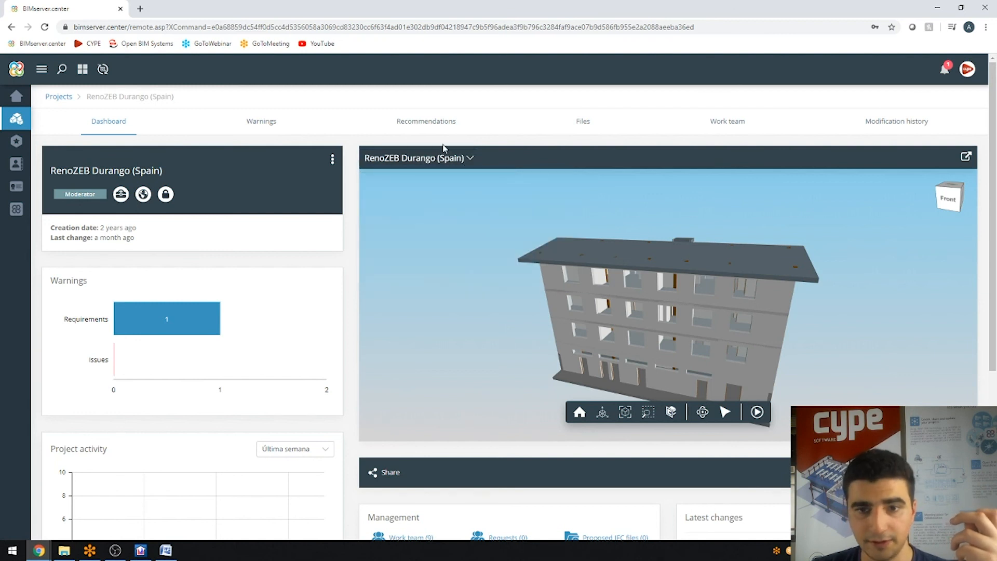
{"action": "left_click", "coordinate": [594, 124]}
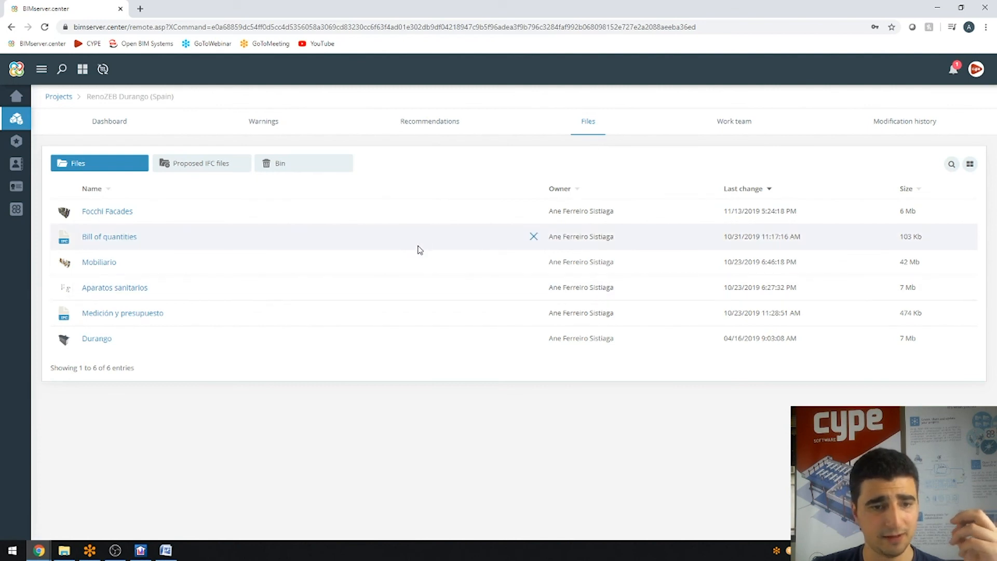
Step: Switch to CYPETHERM EPlus, check which BIMserver.center account is connected, and close the connection window
{"action": "left_click", "coordinate": [142, 552]}
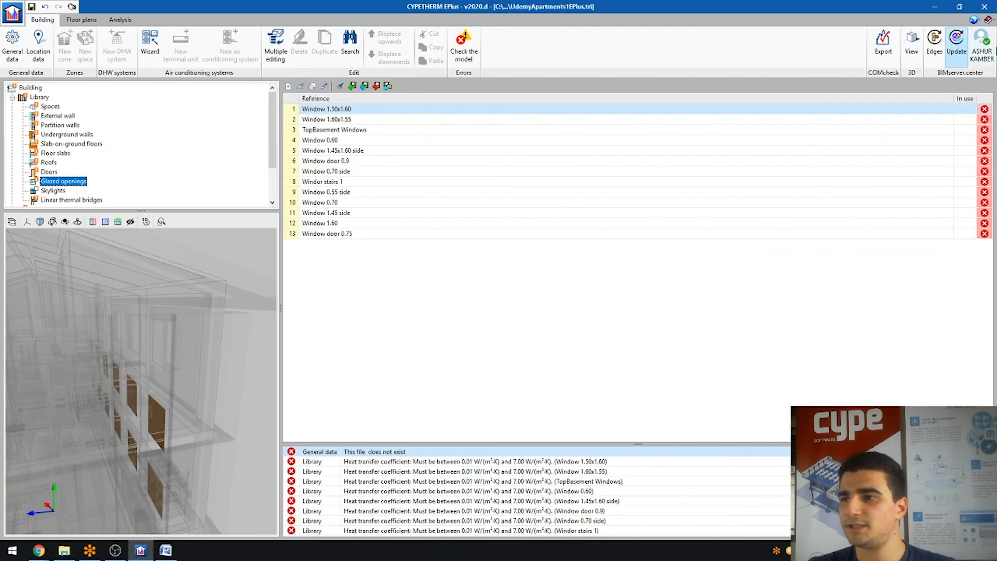
{"action": "left_click", "coordinate": [980, 50]}
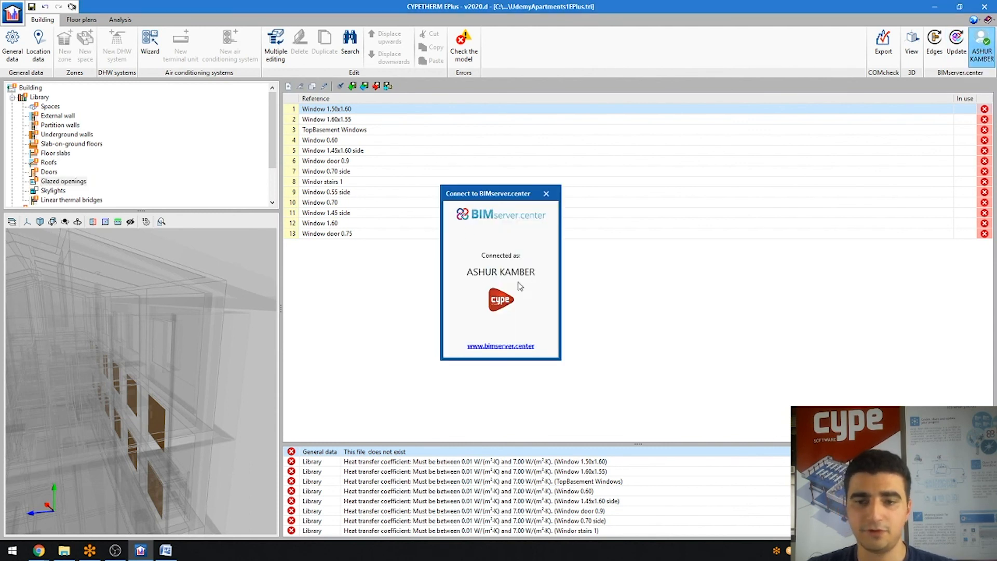
{"action": "left_click", "coordinate": [546, 193]}
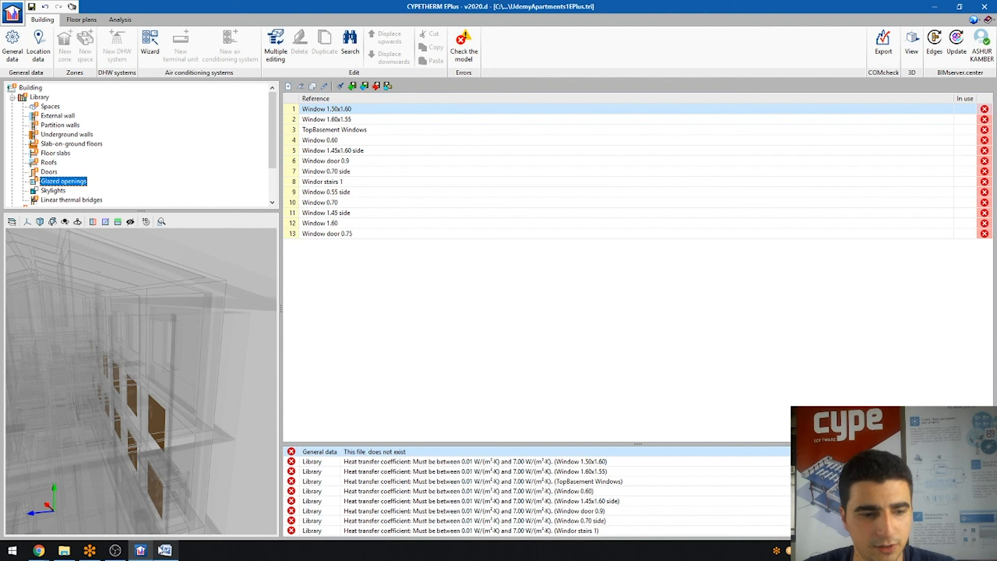
{"action": "left_click", "coordinate": [117, 551]}
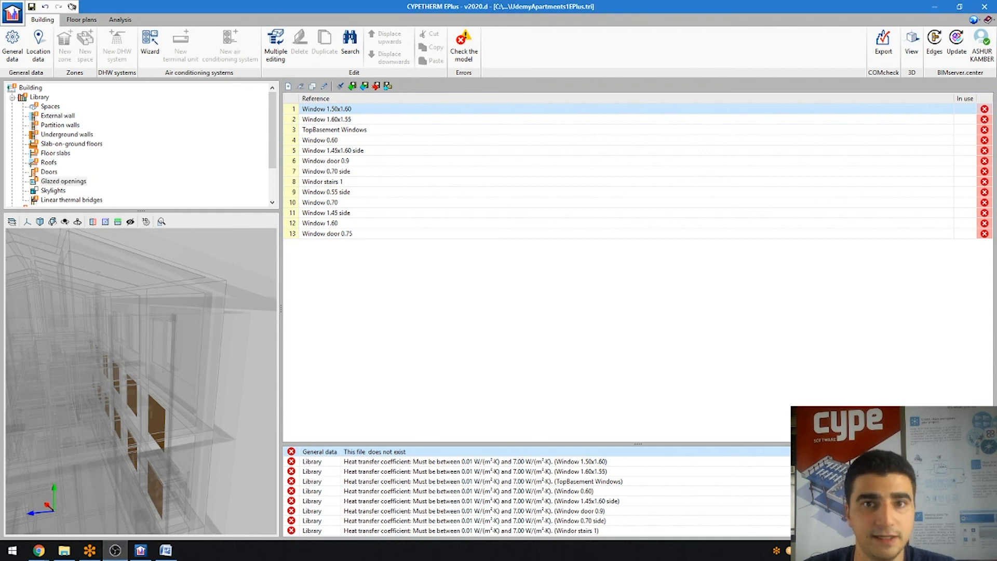